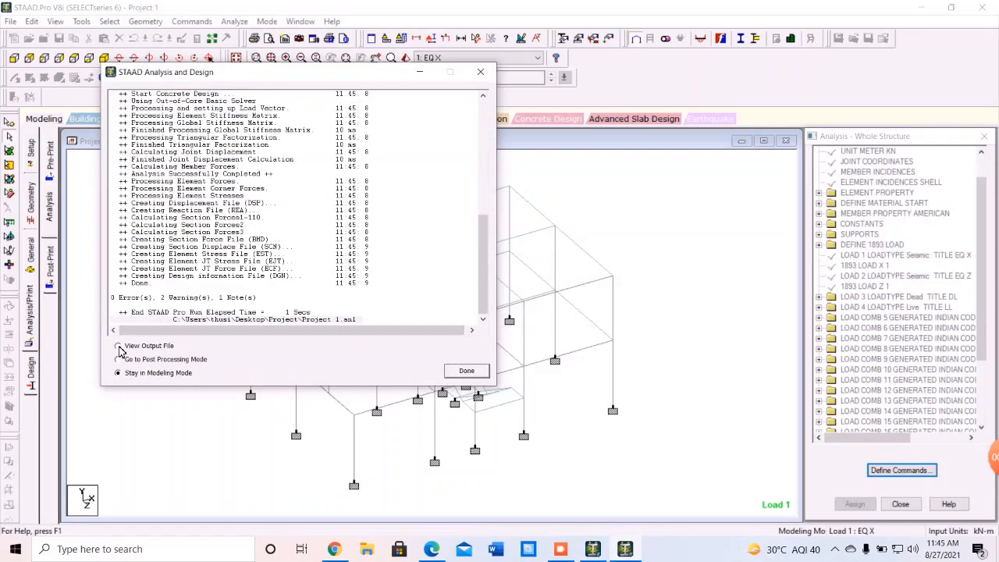
# Choose Go to Post Processing Mode and close the finished analysis report.
pyautogui.click(119, 348)
pyautogui.click(117, 359)
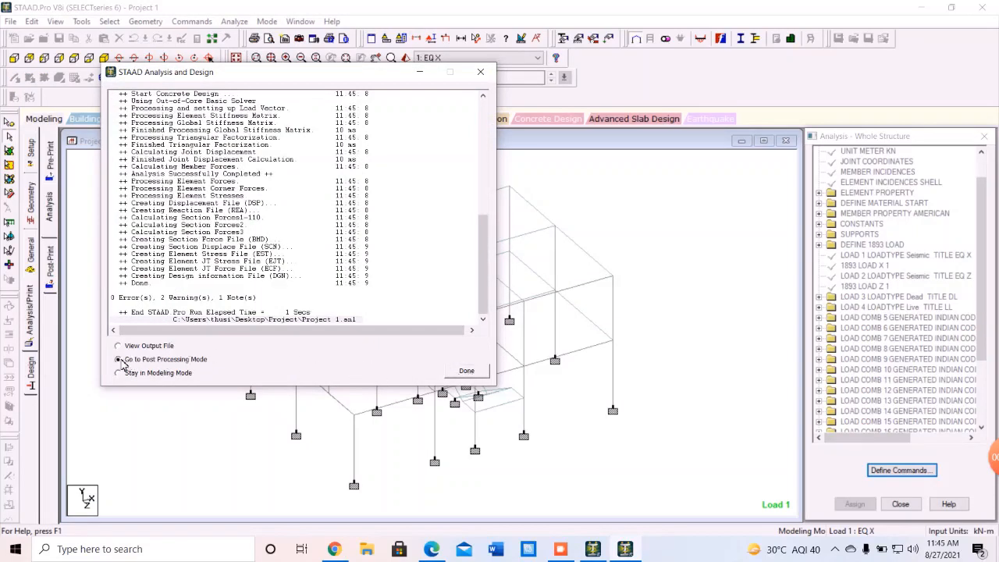
pyautogui.click(466, 372)
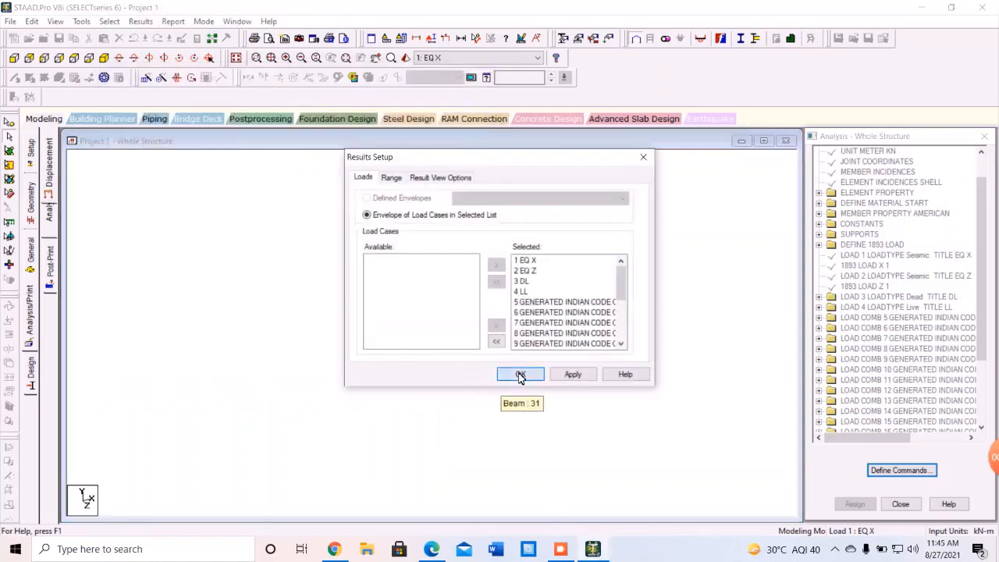
# Accept all load cases, check each beam's maximum relative displacements, then return to Modeling.
pyautogui.click(521, 375)
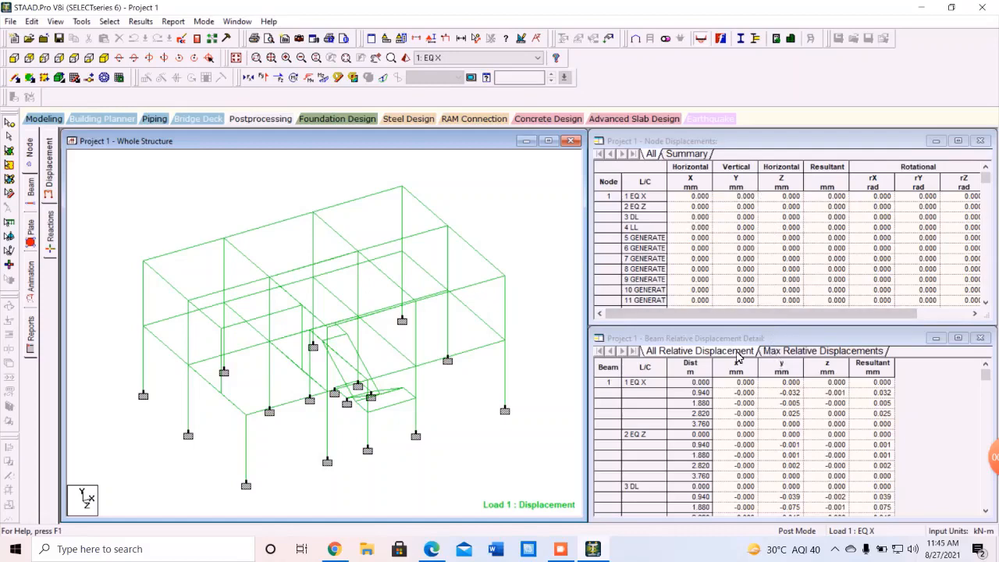
pyautogui.click(796, 355)
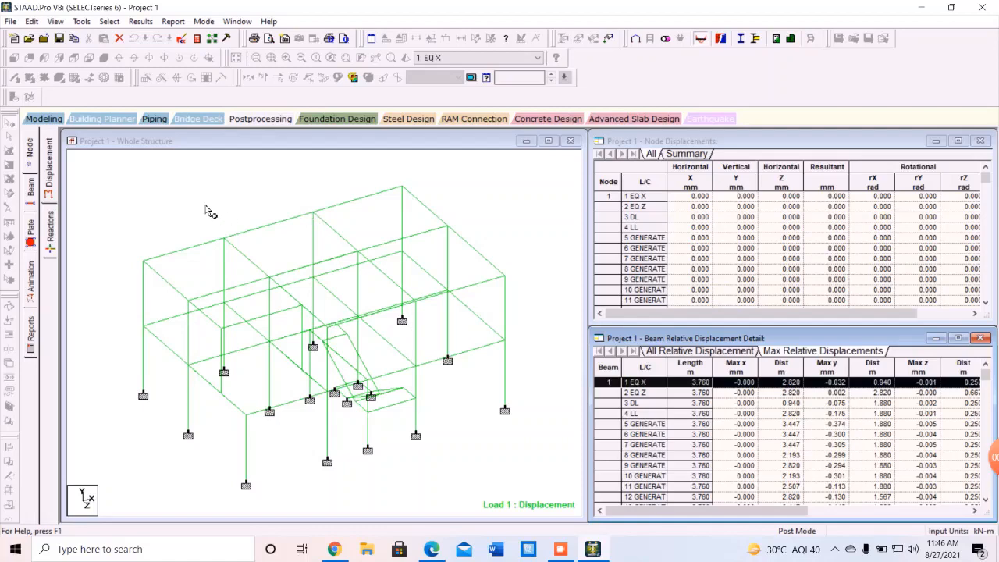
pyautogui.click(44, 119)
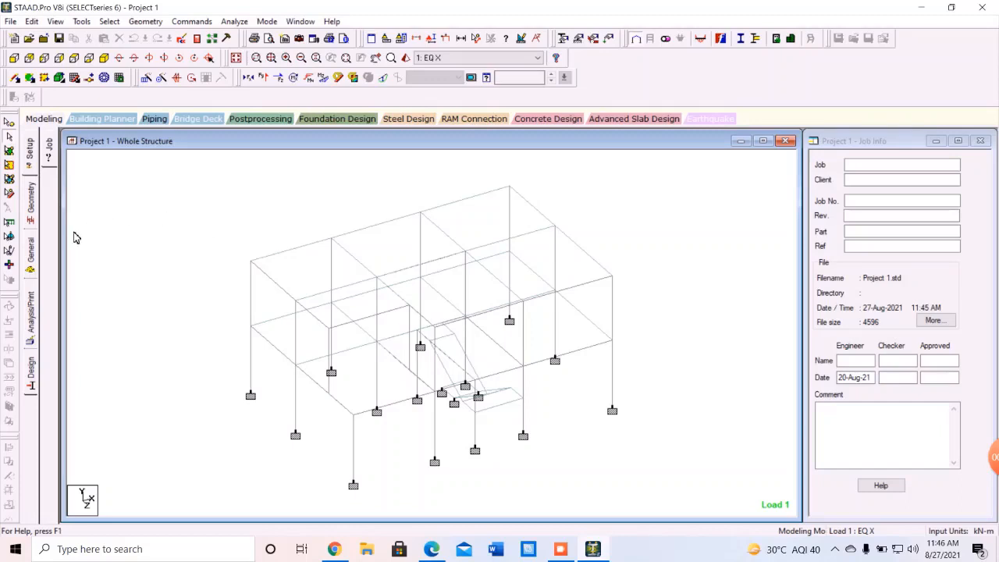
# Display the Property page listing sections R1–R3: plate thickness, Rect 0.30x0.20 and Rect 0.45x0.45.
pyautogui.click(35, 255)
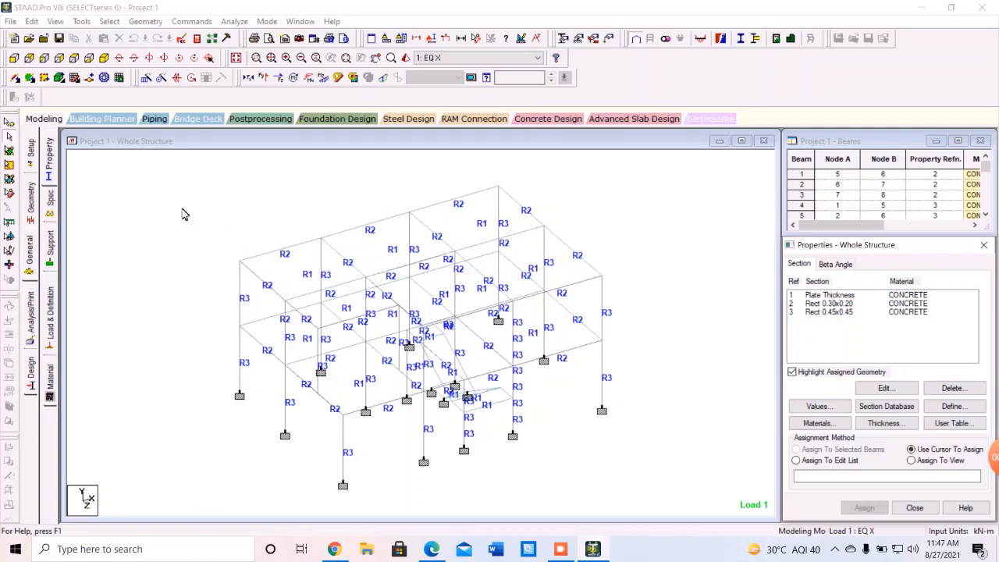
# Add primary load case 20 titled 'mode load', keeping the existing result files.
pyautogui.click(50, 316)
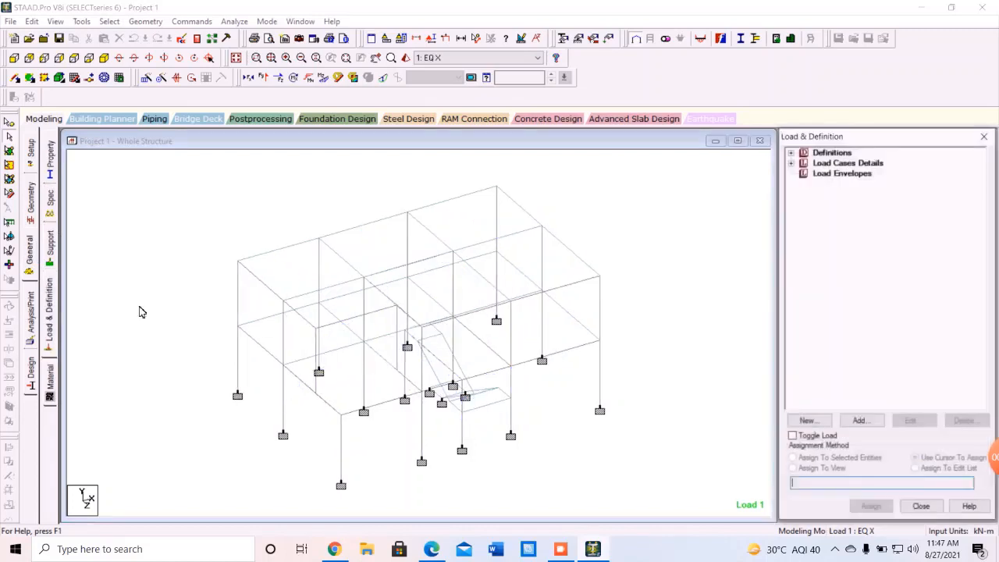
pyautogui.click(847, 164)
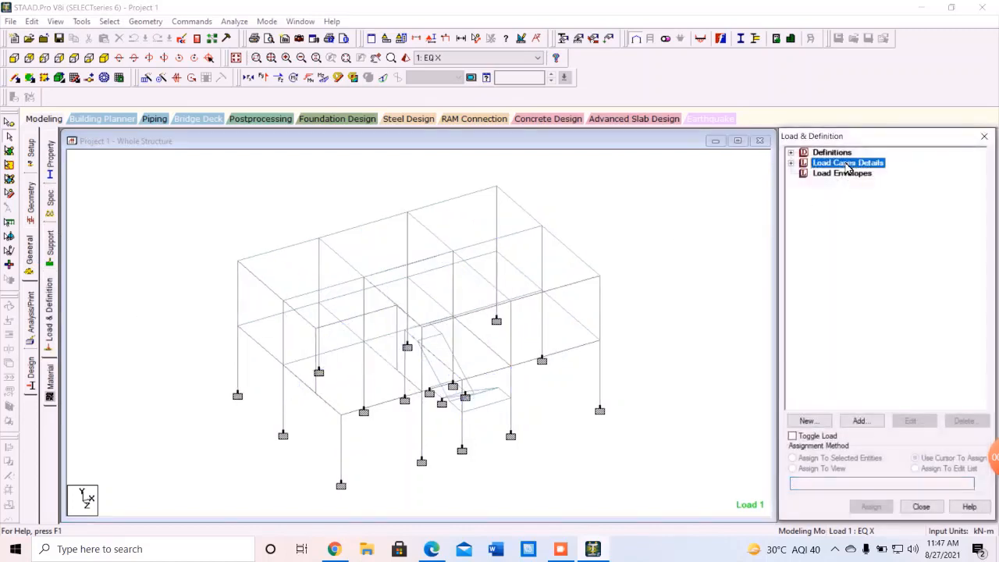
pyautogui.click(871, 422)
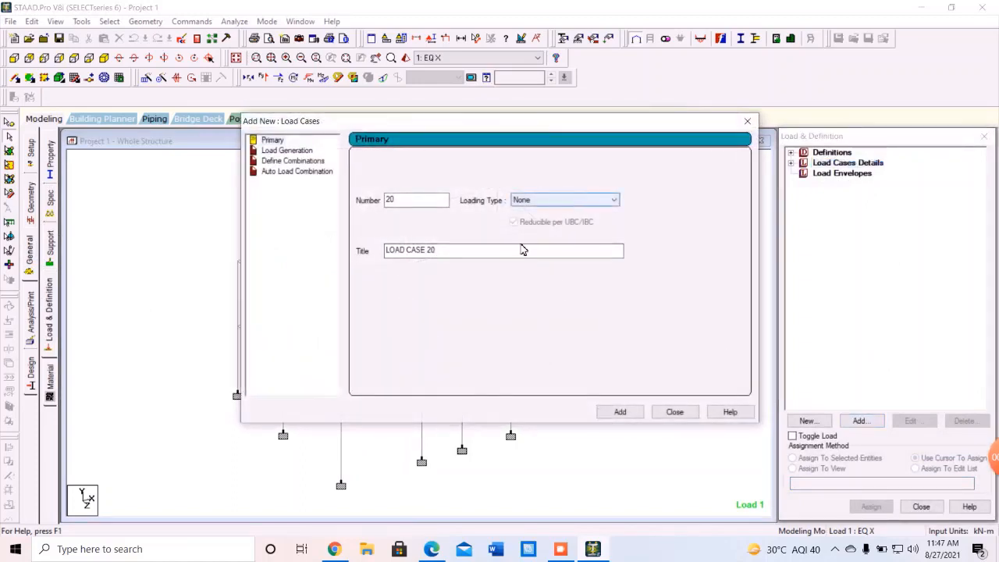
pyautogui.moveTo(522, 249); pyautogui.dragTo(387, 251)
pyautogui.press('BackSpace')
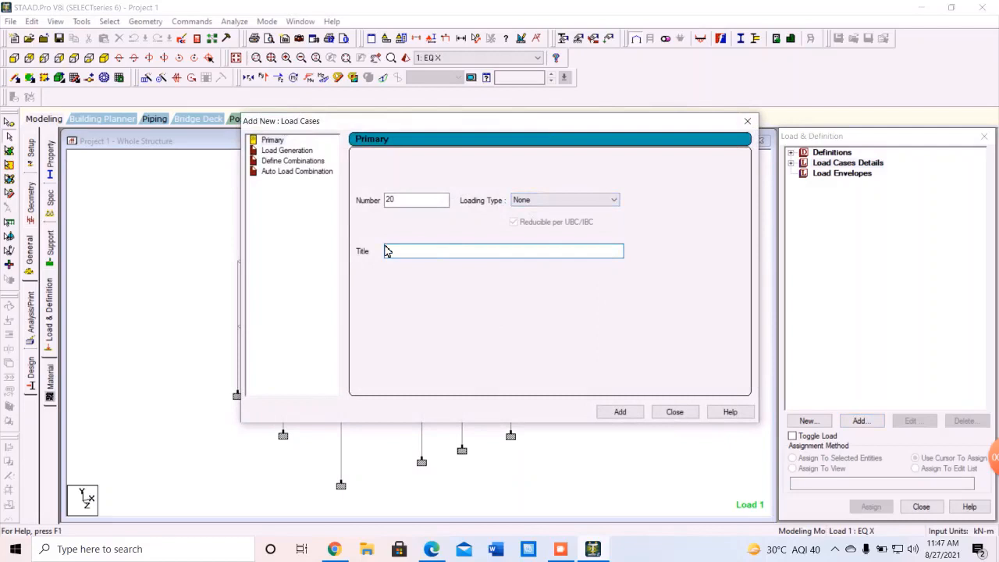
pyautogui.write('mode load')
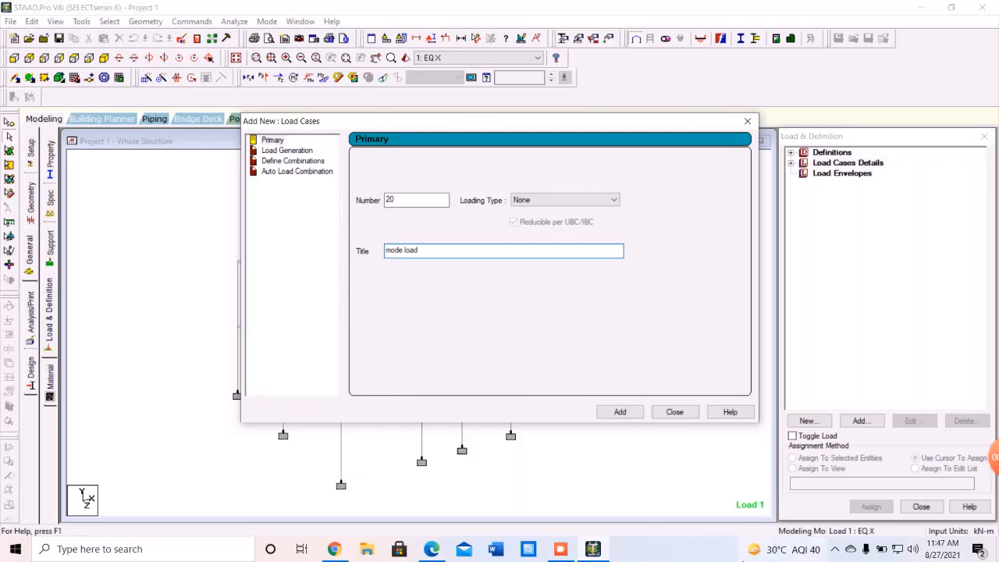
pyautogui.click(620, 412)
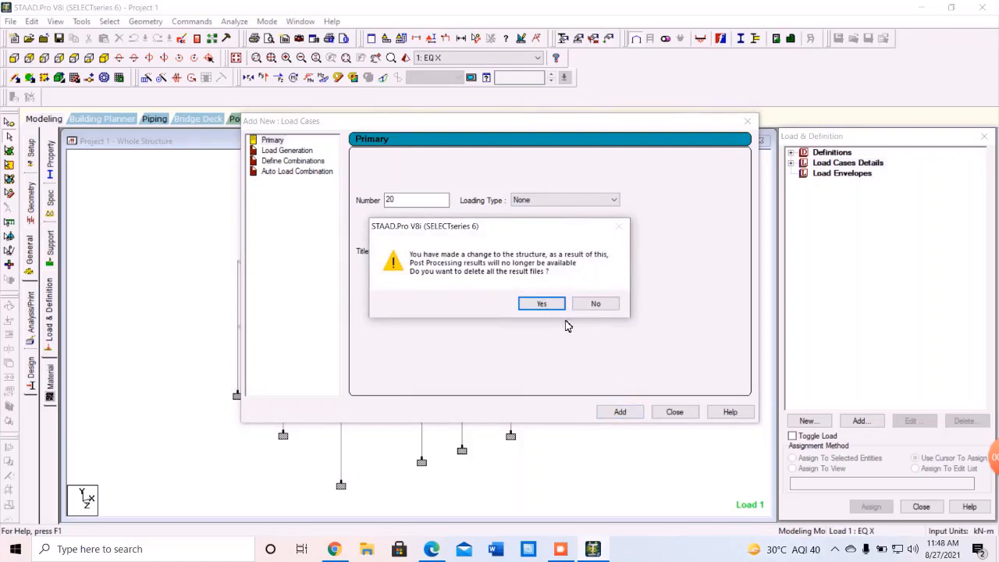
pyautogui.click(607, 303)
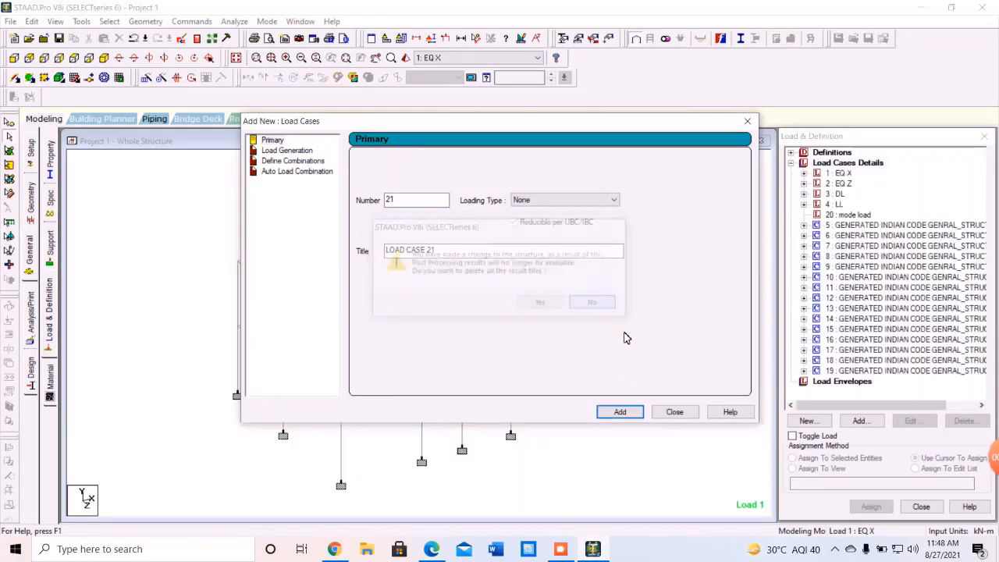
pyautogui.click(674, 412)
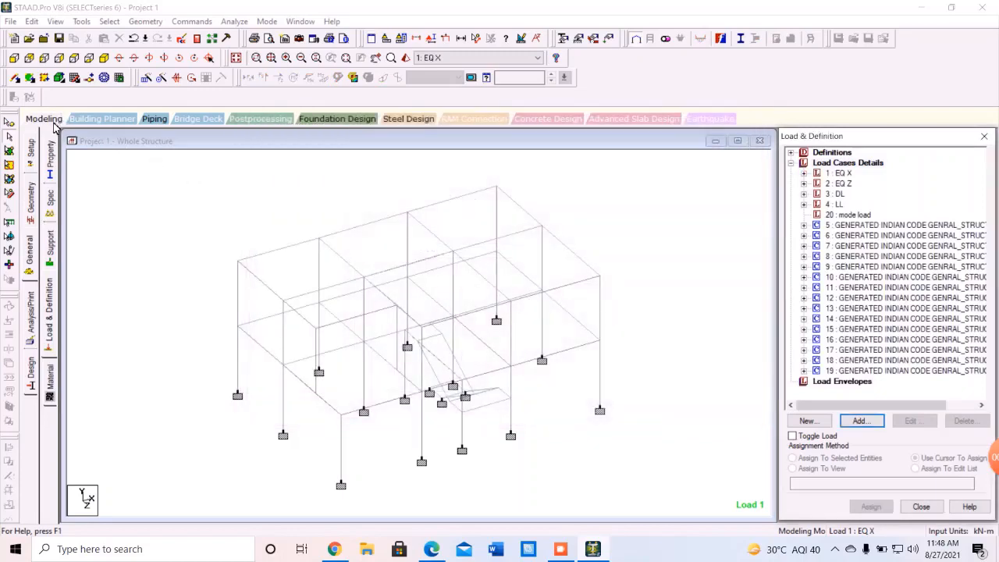
# Return to Load & Definition and select load case 20: mode load.
pyautogui.click(30, 149)
pyautogui.click(31, 251)
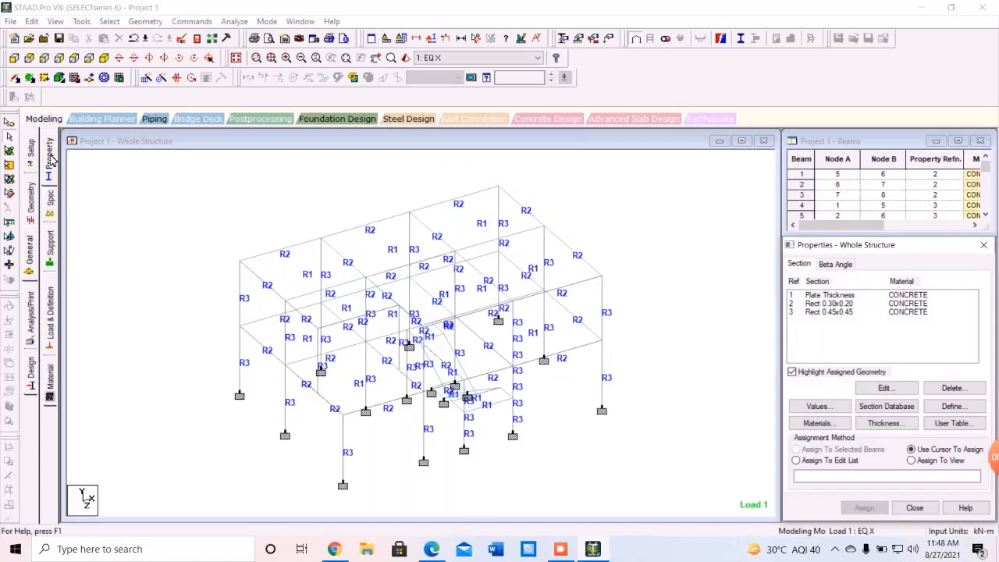
pyautogui.click(52, 316)
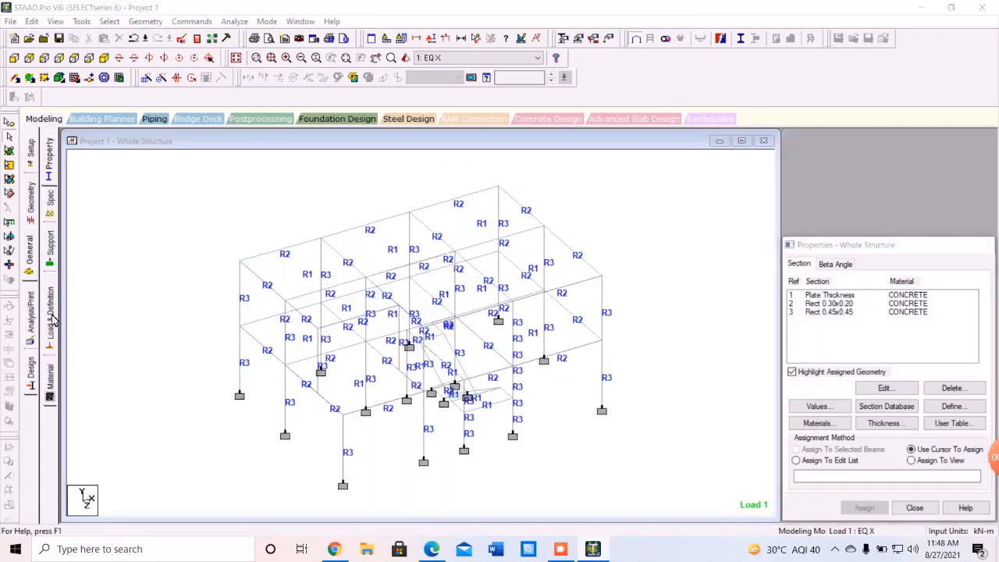
pyautogui.doubleClick(836, 164)
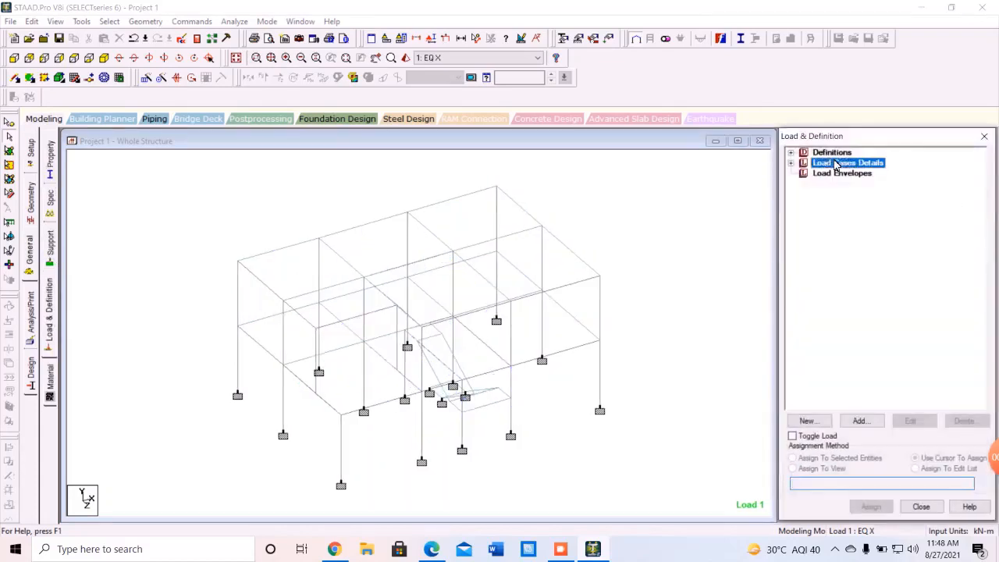
pyautogui.click(853, 215)
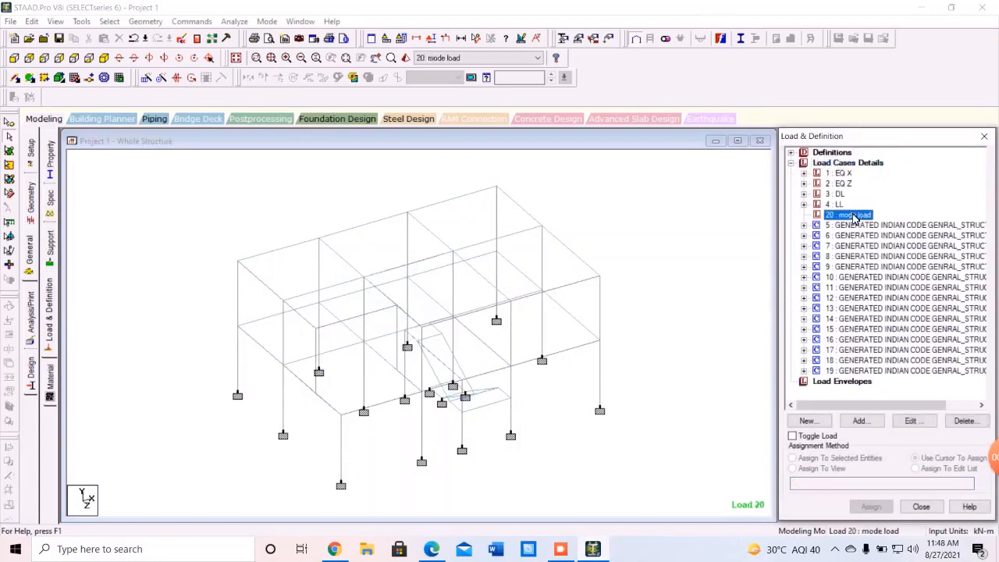
# Add selfweight loads with factor 1 in the X and Z directions to mode load.
pyautogui.click(860, 421)
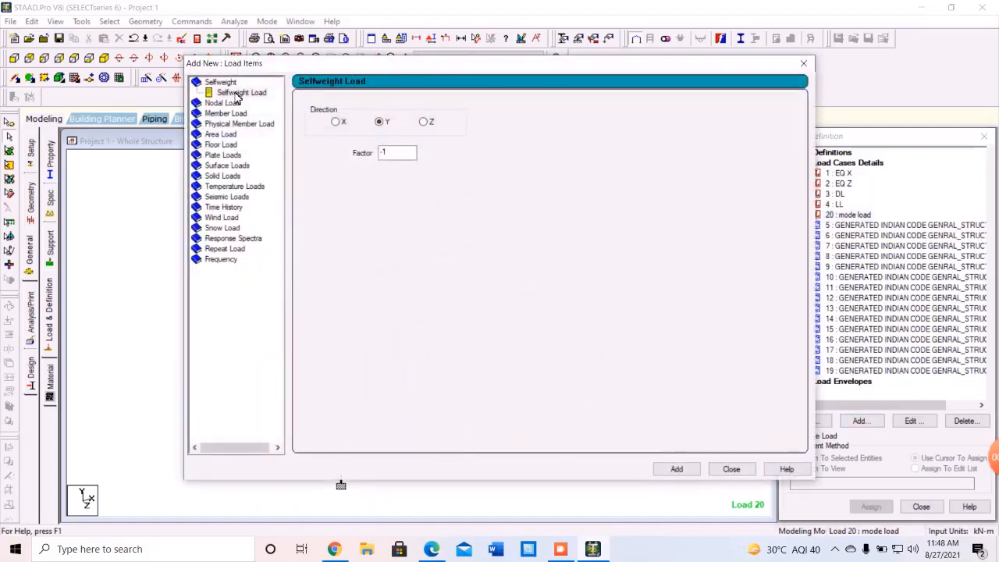
pyautogui.click(244, 94)
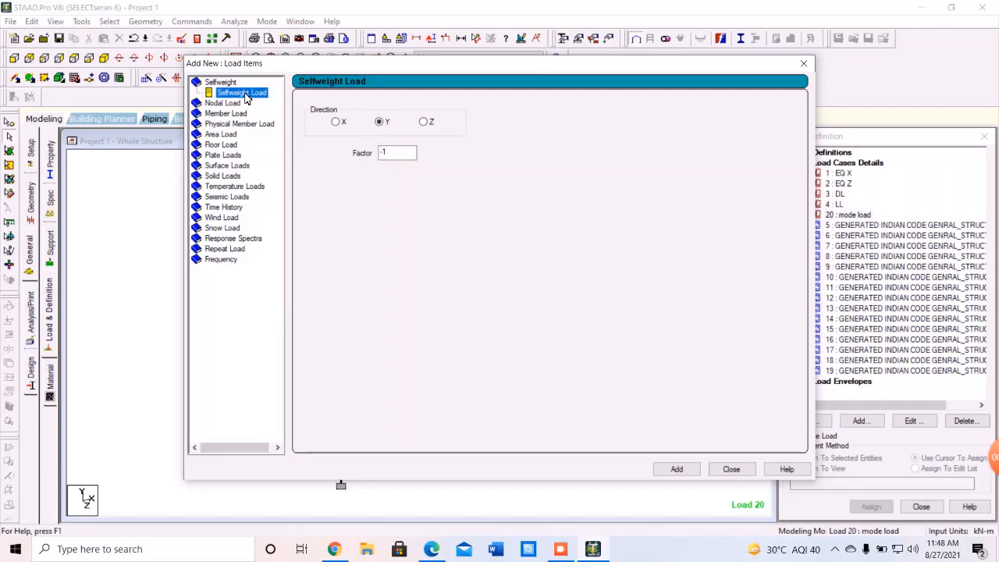
pyautogui.click(336, 122)
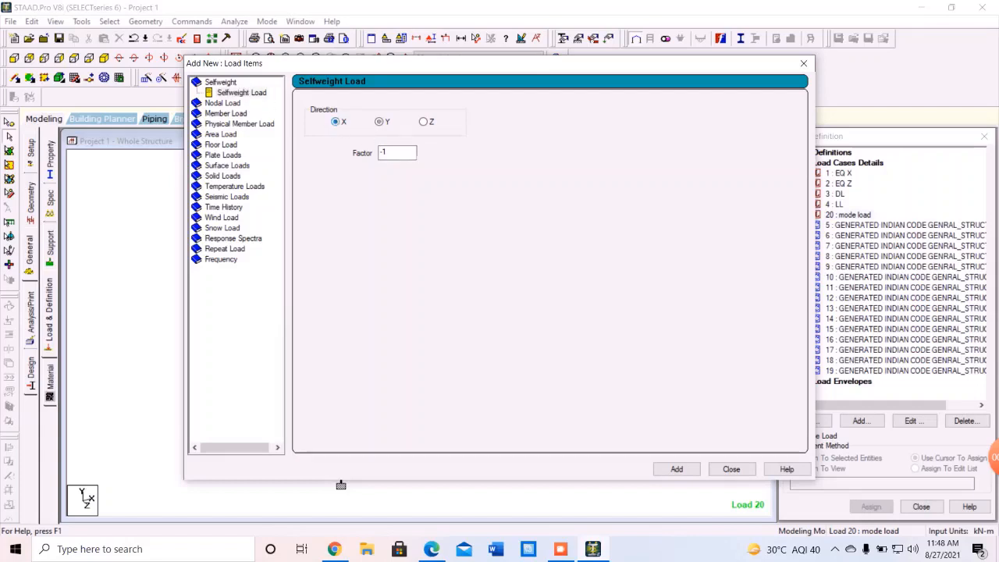
pyautogui.press('Tab')
pyautogui.press('BackSpace')
pyautogui.write('1')
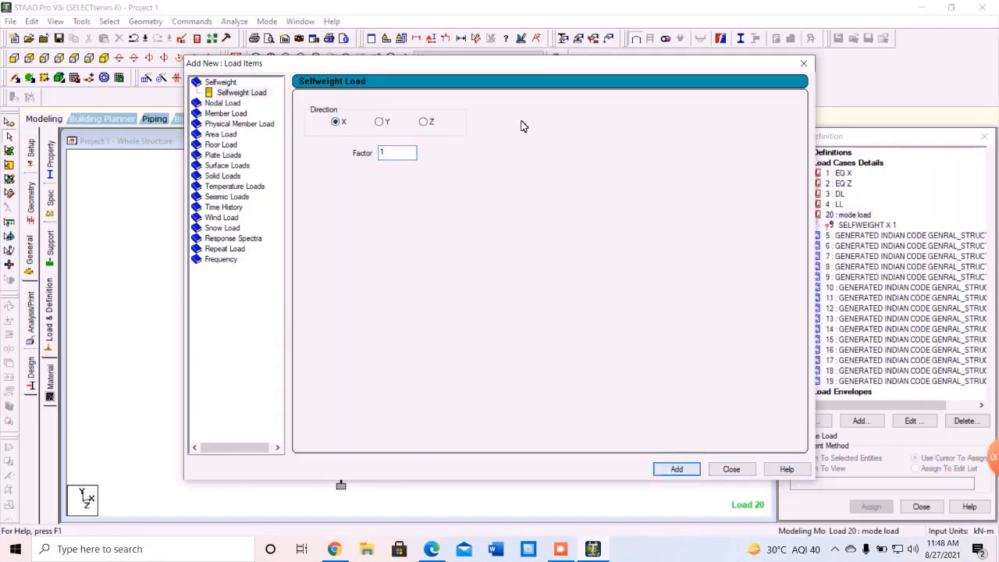
pyautogui.click(425, 125)
pyautogui.click(676, 469)
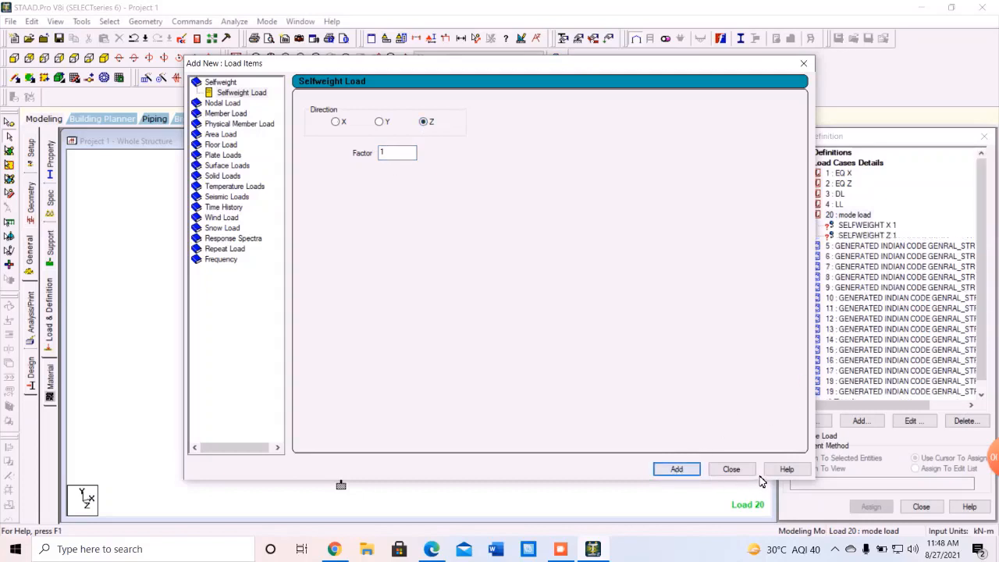
pyautogui.click(734, 471)
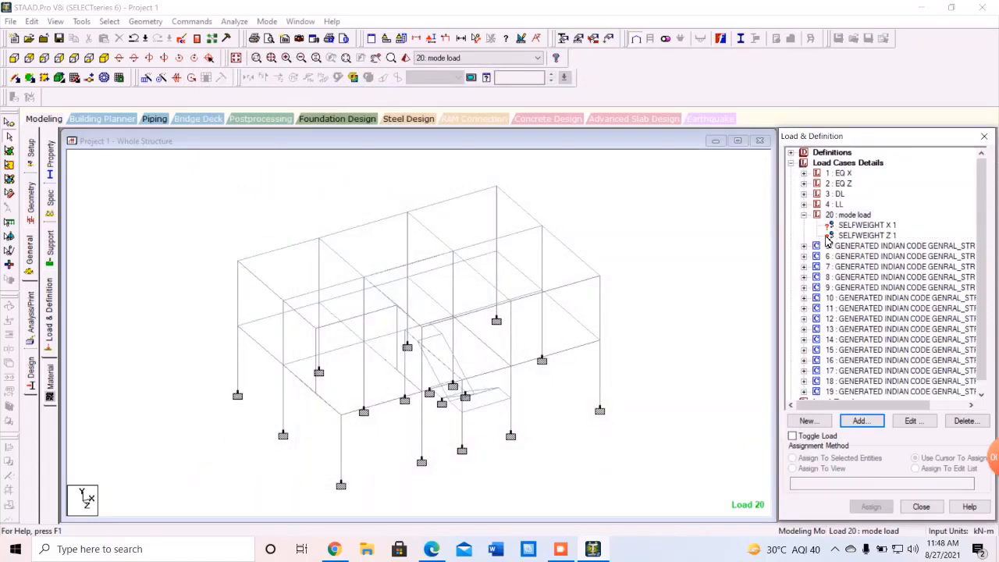
# Assign SELFWEIGHT X 1 to all beams parallel to X.
pyautogui.click(868, 226)
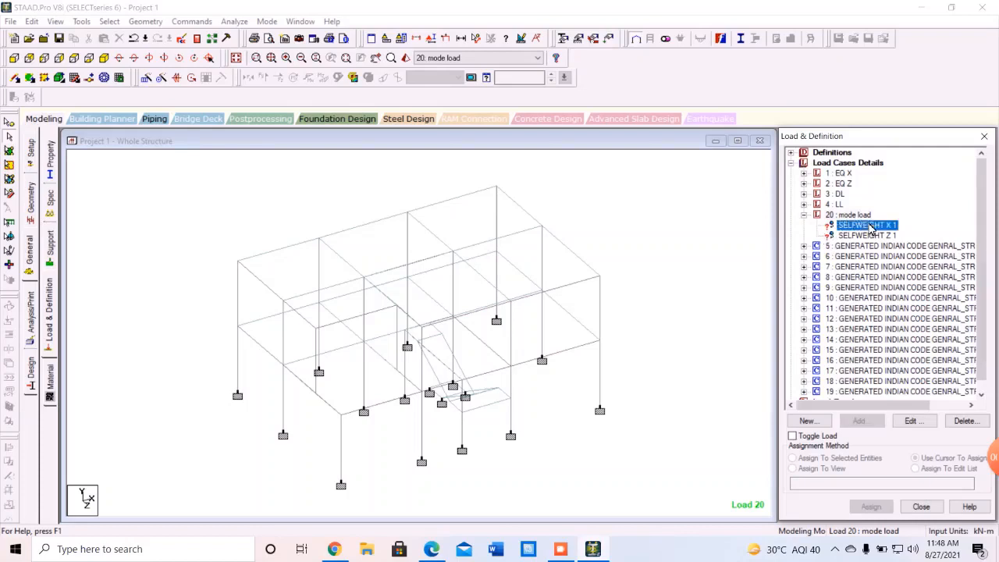
pyautogui.click(108, 21)
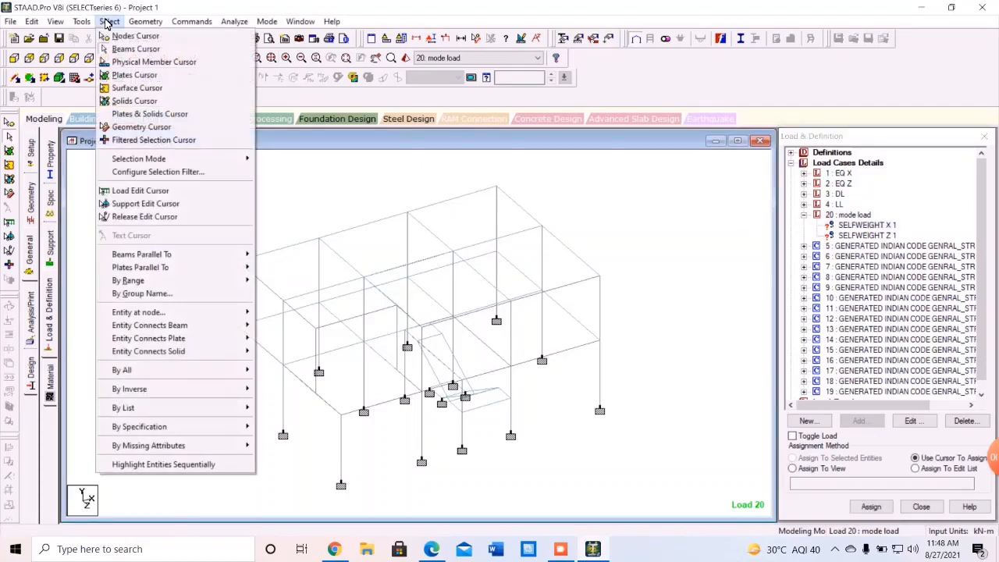
pyautogui.moveTo(184, 258)
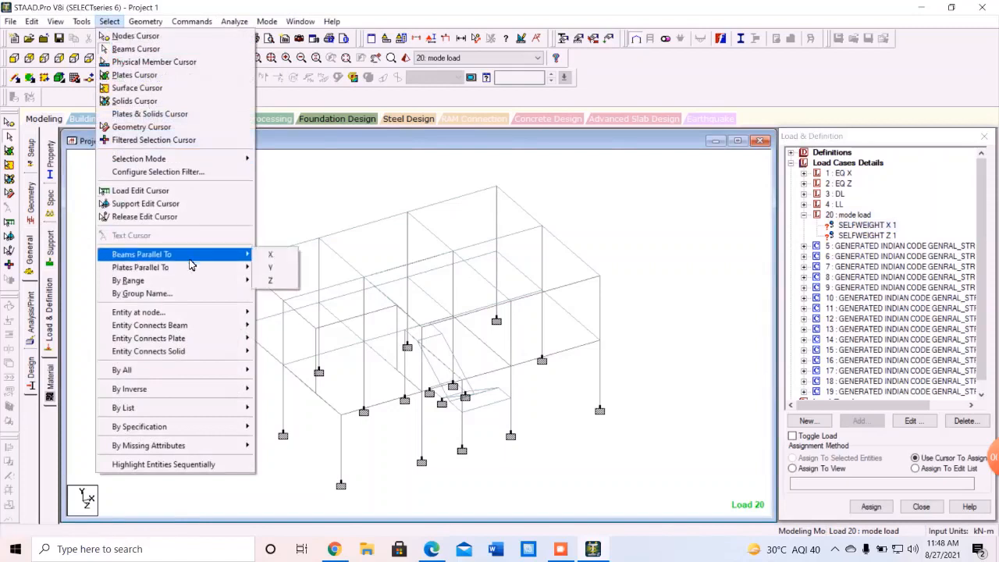
pyautogui.click(270, 255)
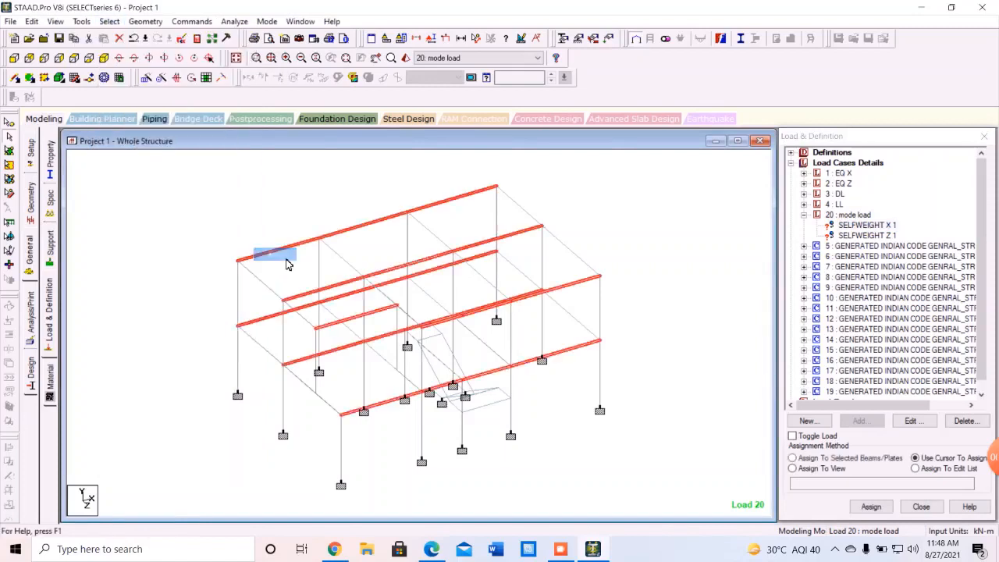
pyautogui.click(793, 458)
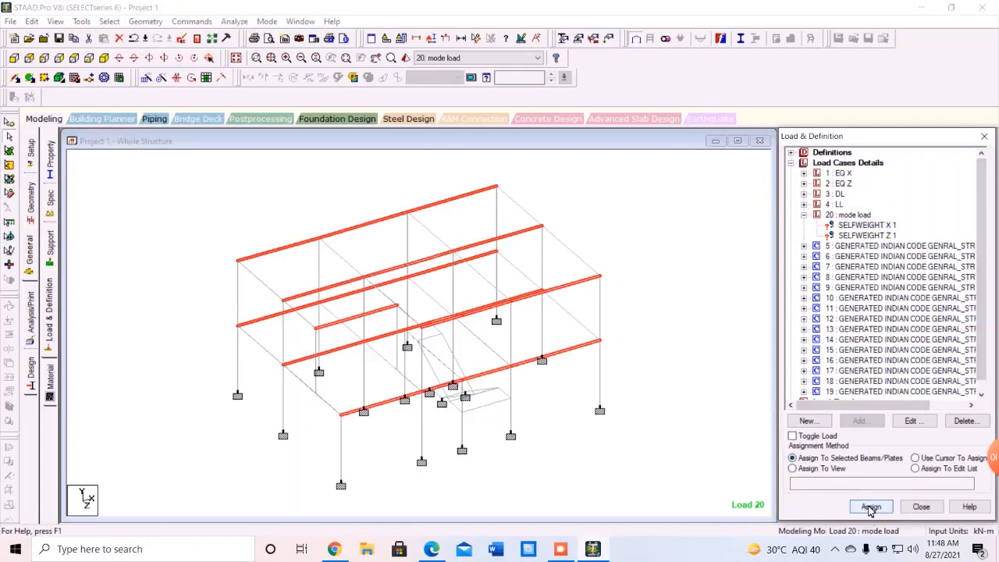
pyautogui.click(870, 508)
pyautogui.click(907, 359)
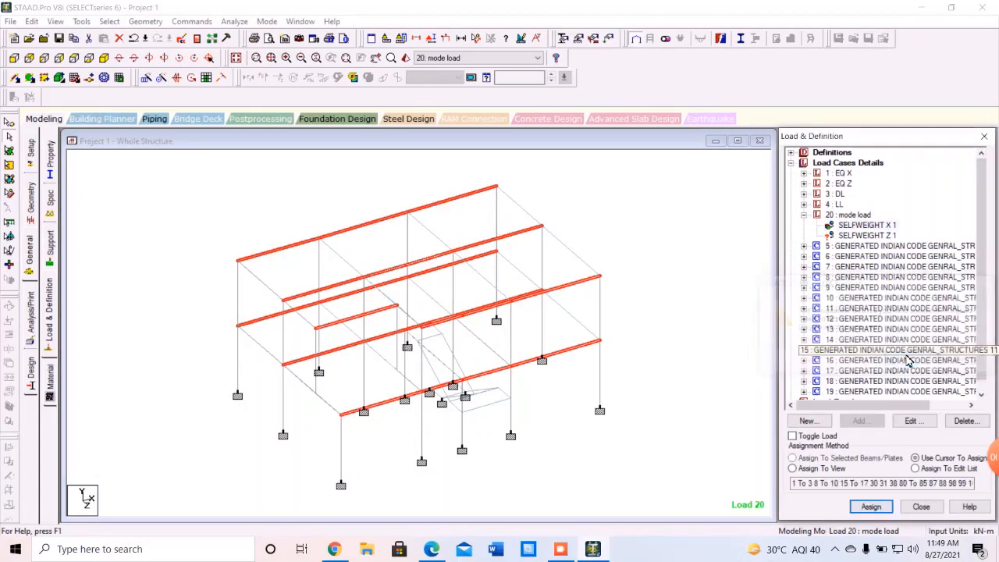
# Assign SELFWEIGHT Z 1 to all beams parallel to Z, then reselect the mode load case.
pyautogui.click(864, 235)
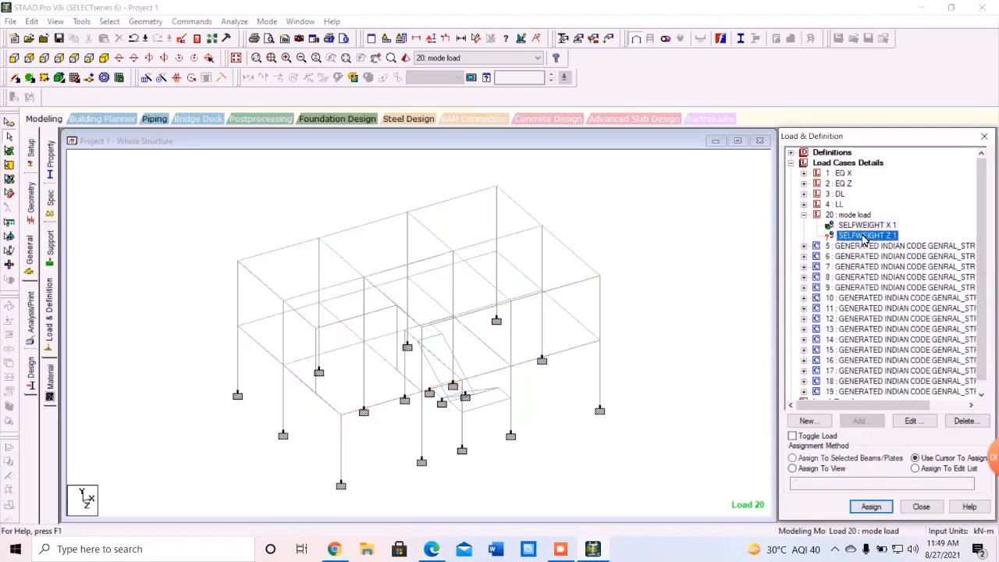
pyautogui.click(110, 22)
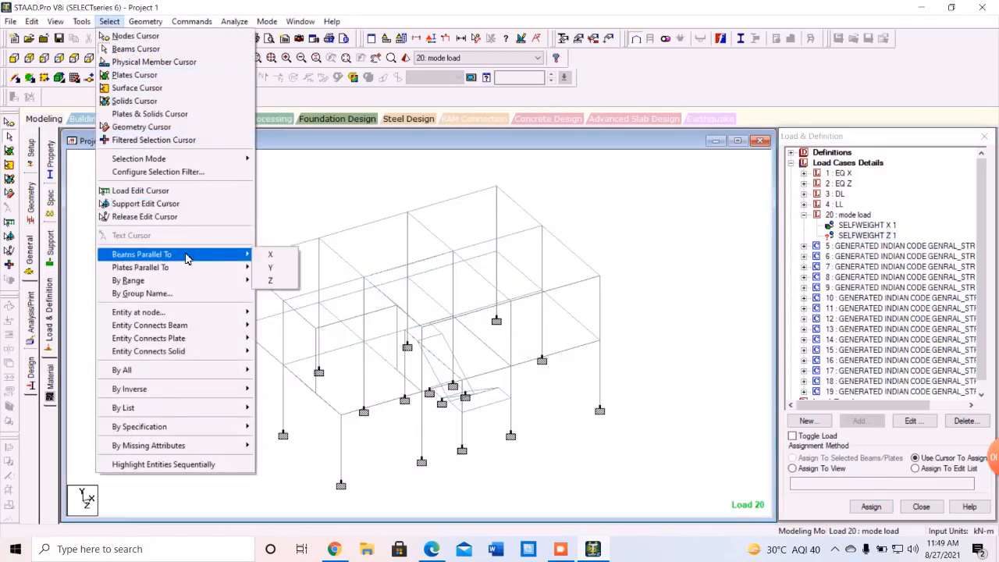
pyautogui.click(271, 279)
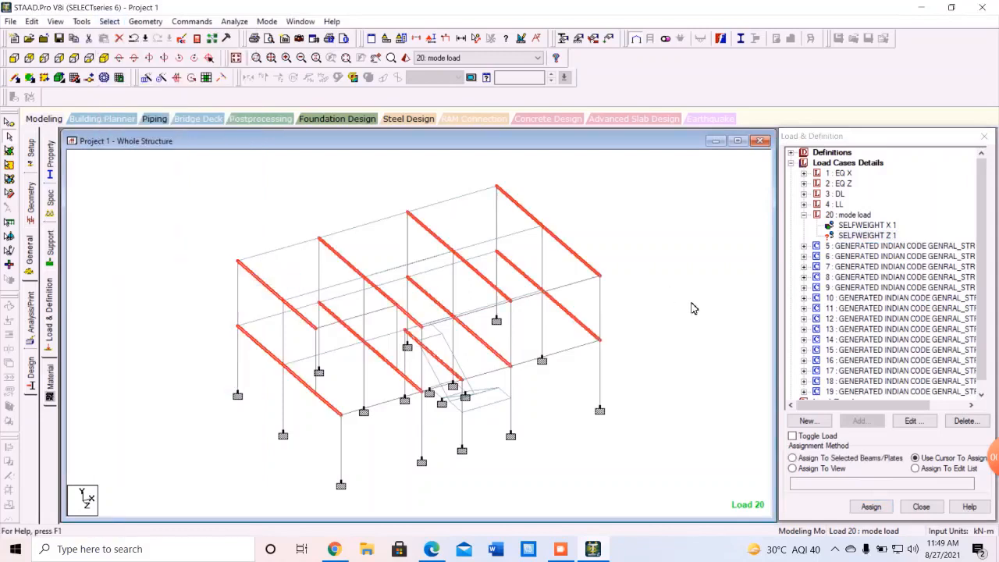
pyautogui.click(791, 458)
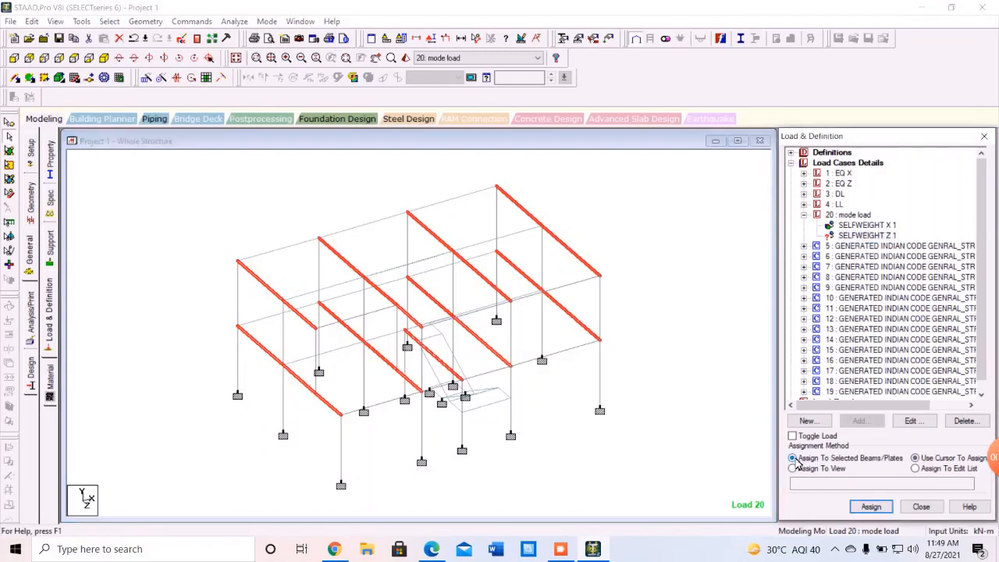
pyautogui.click(871, 506)
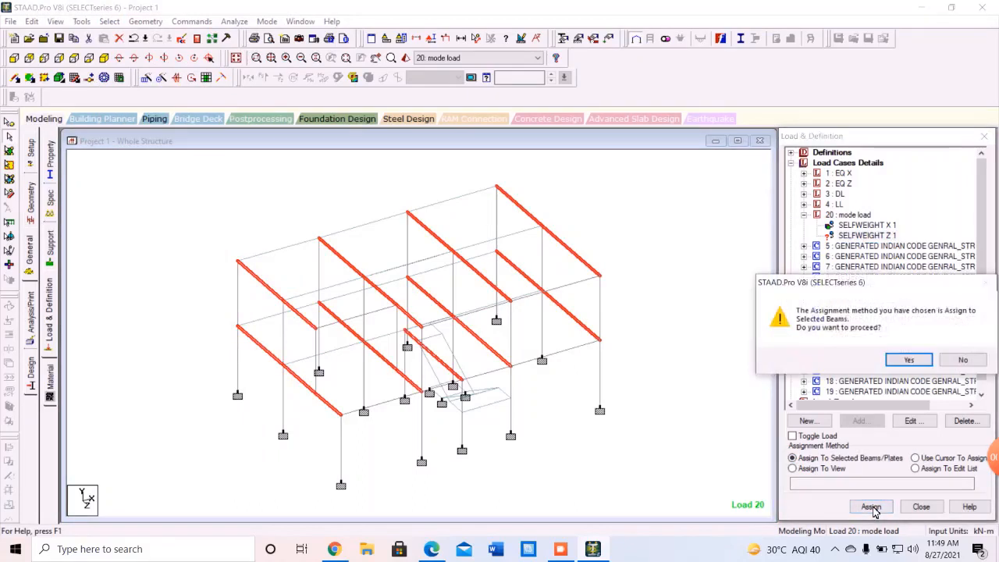
pyautogui.click(910, 360)
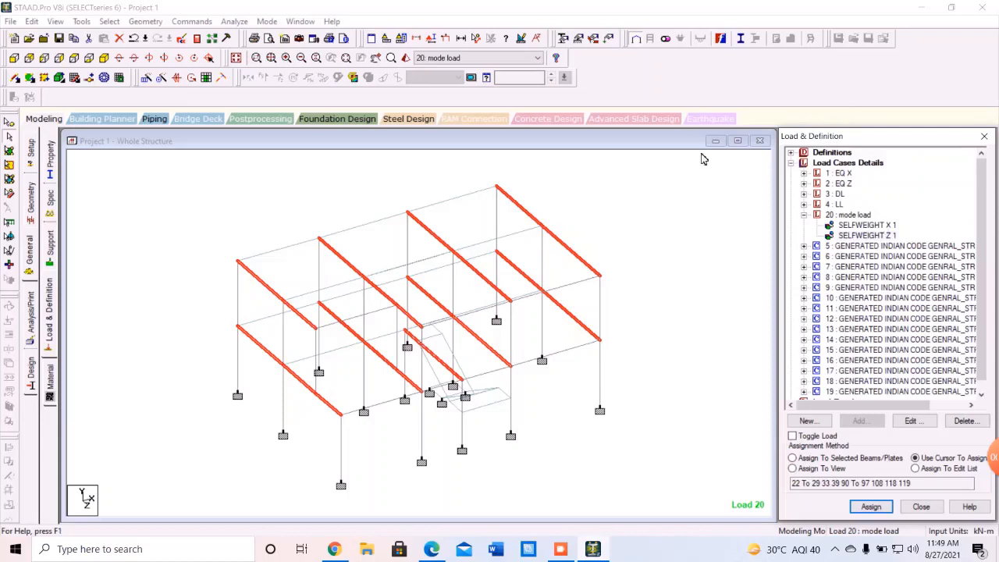
pyautogui.click(862, 217)
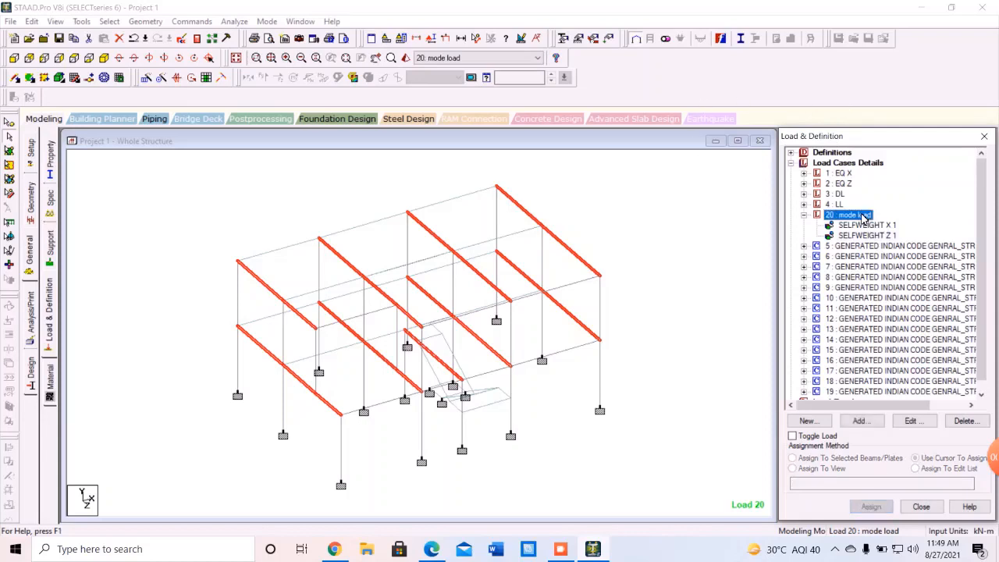
# Add a Frequency > Modal Calculation request to load case 20: mode load.
pyautogui.click(859, 421)
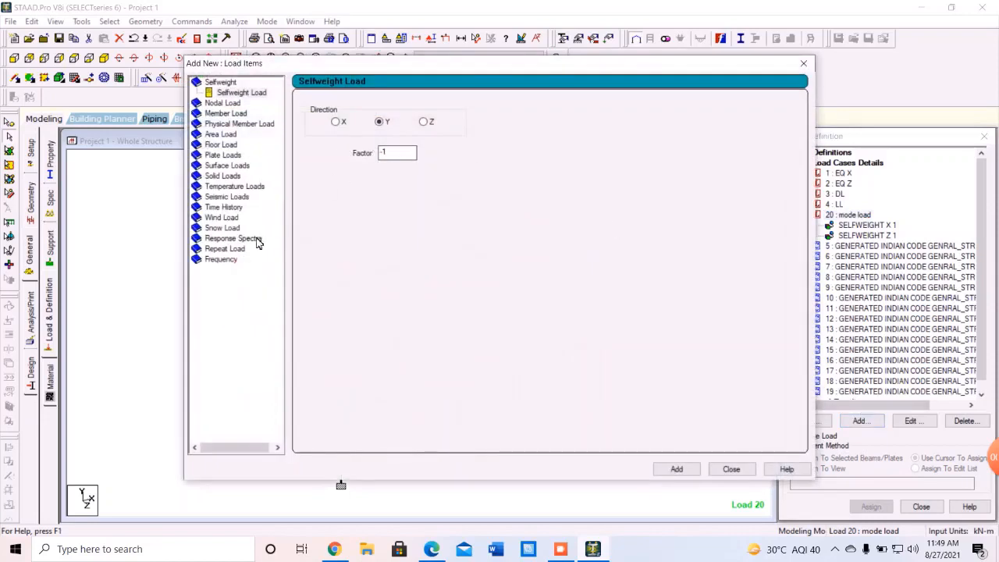
pyautogui.click(222, 260)
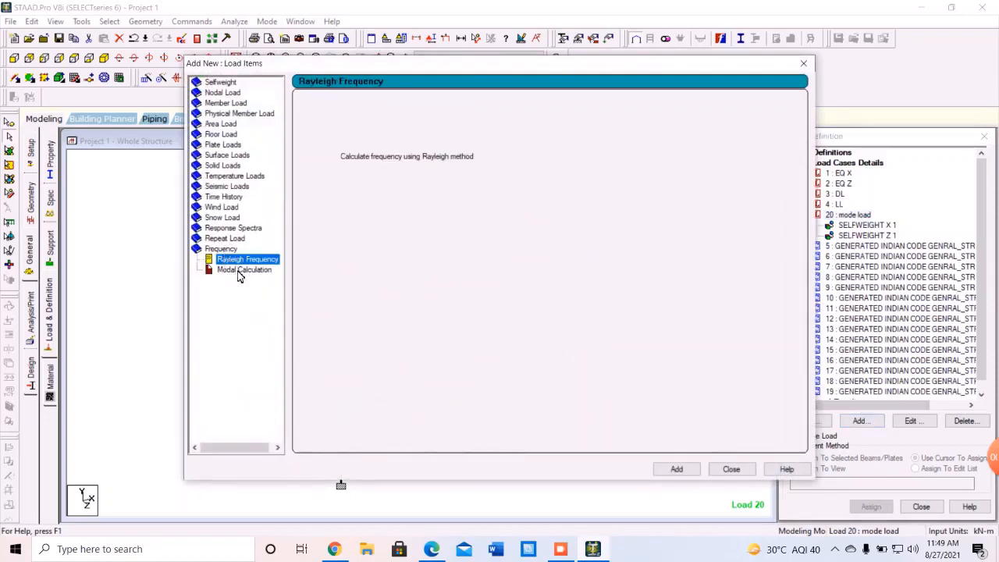
pyautogui.click(240, 270)
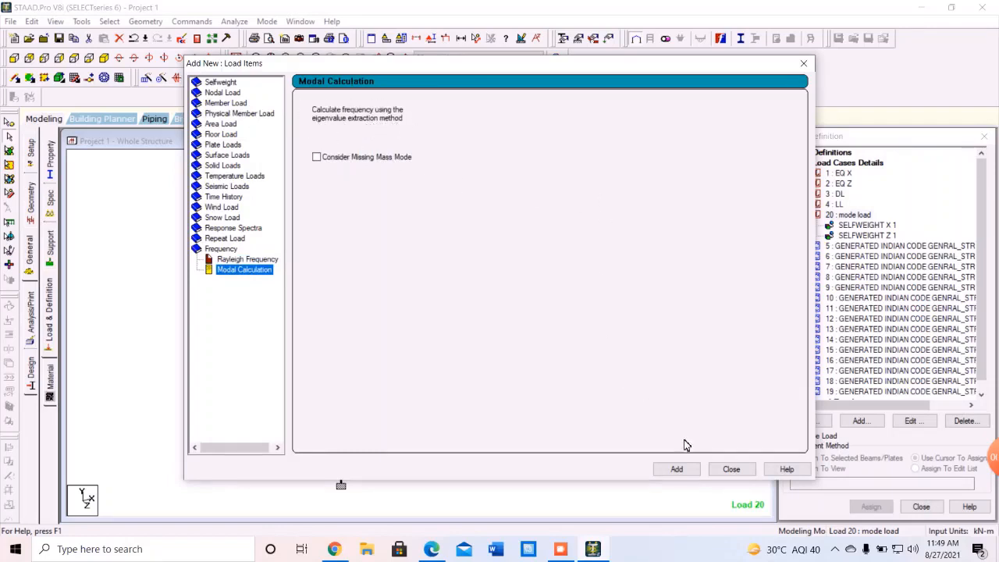
pyautogui.click(677, 469)
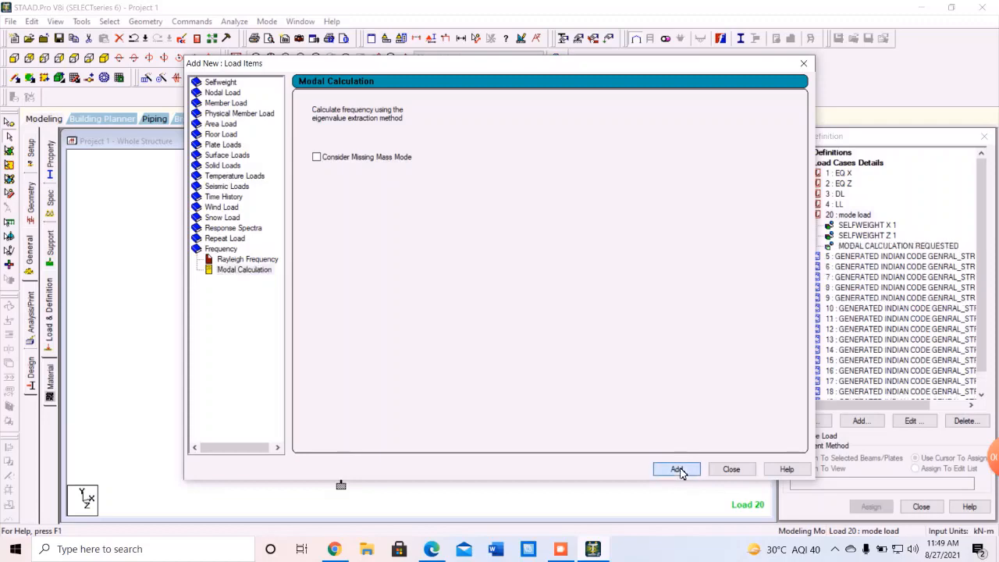
pyautogui.click(731, 469)
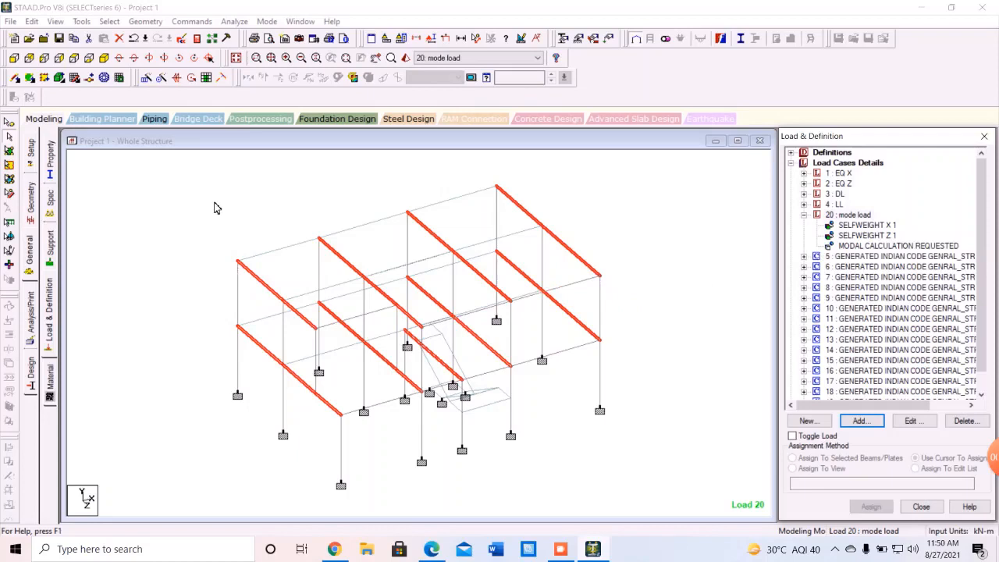
# Save the model and add a Perform Analysis command with No Print.
pyautogui.click(32, 328)
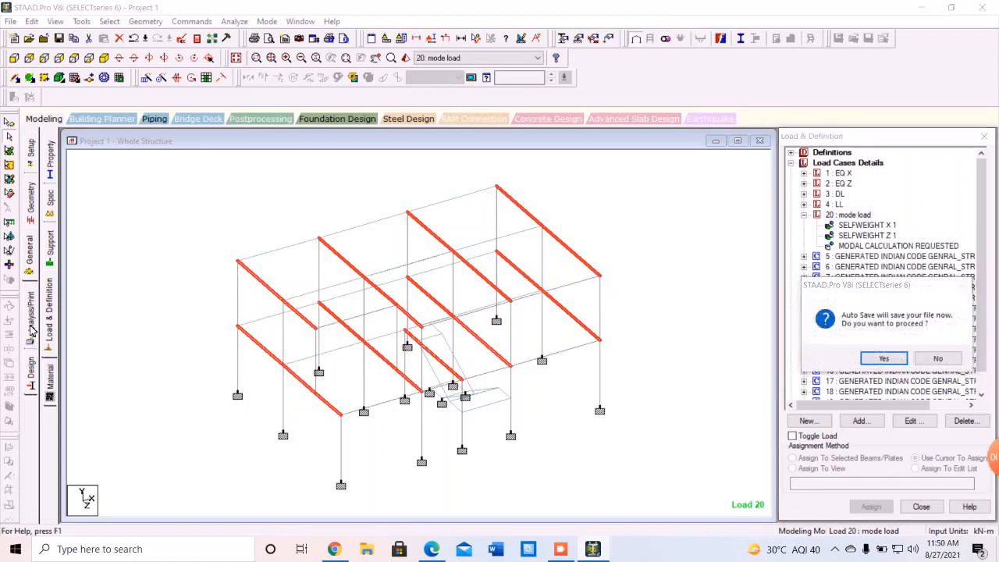
pyautogui.click(884, 358)
pyautogui.click(417, 289)
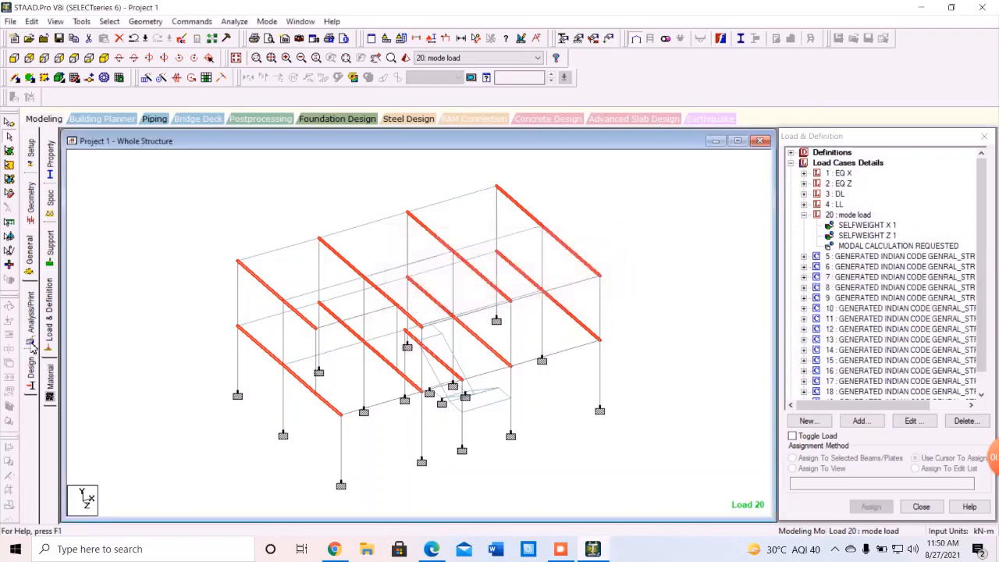
pyautogui.click(29, 336)
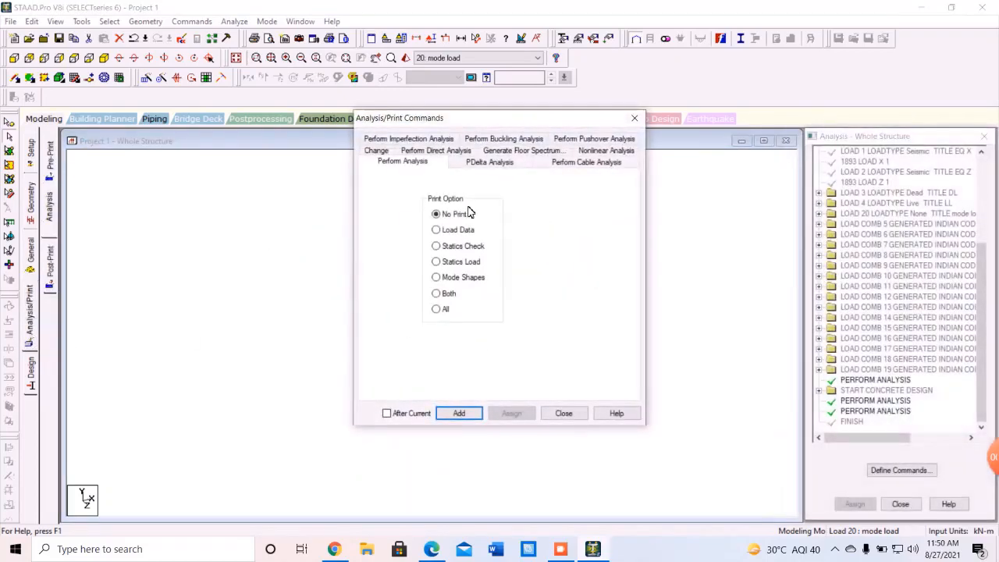
pyautogui.click(461, 414)
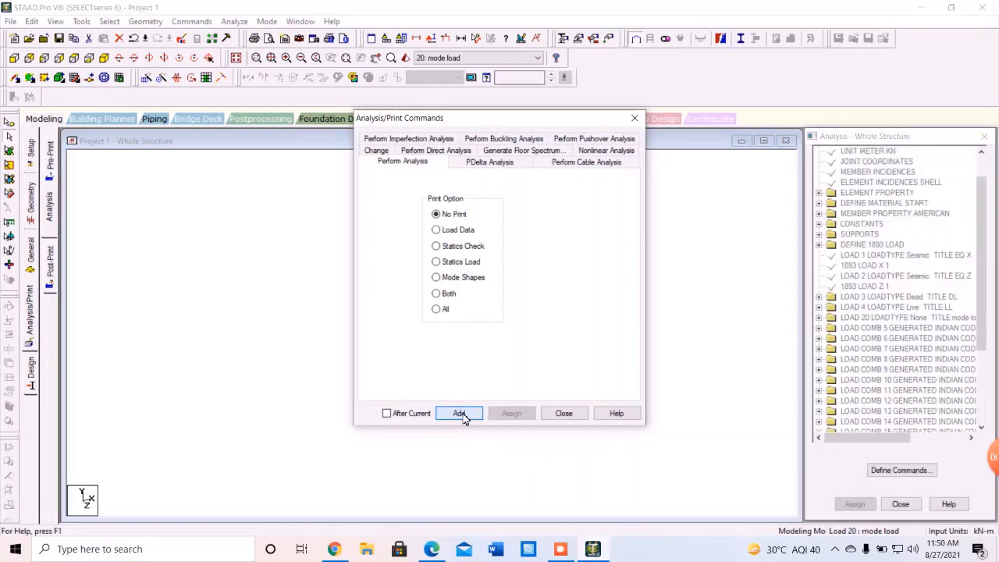
pyautogui.click(564, 413)
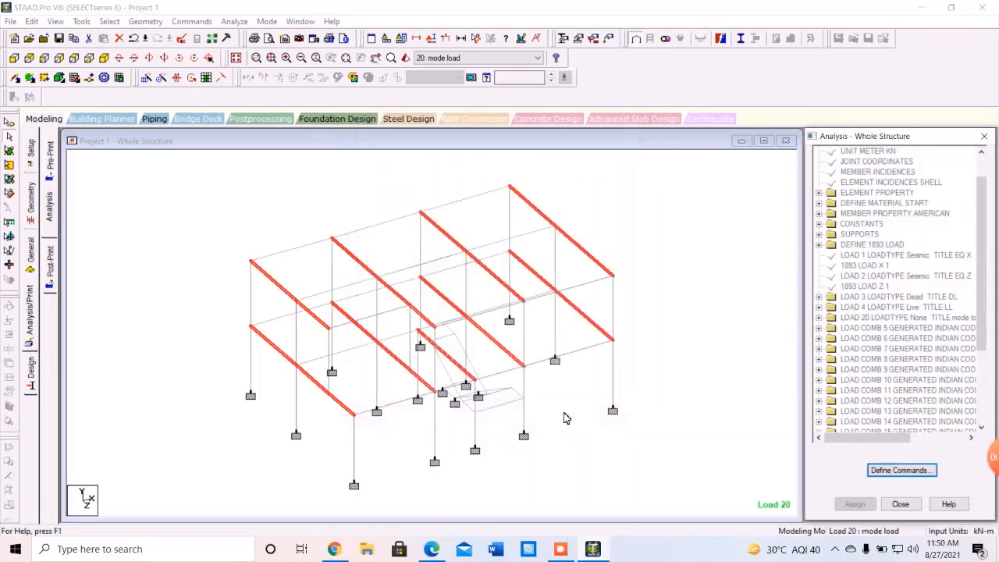
# Save and run the analysis through to completion.
pyautogui.click(234, 21)
pyautogui.click(243, 36)
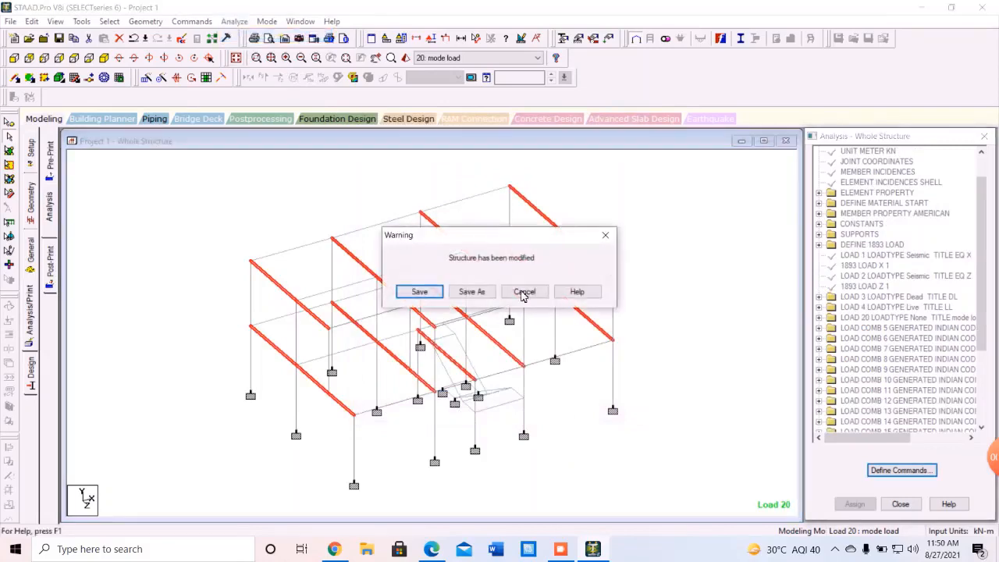
pyautogui.click(420, 292)
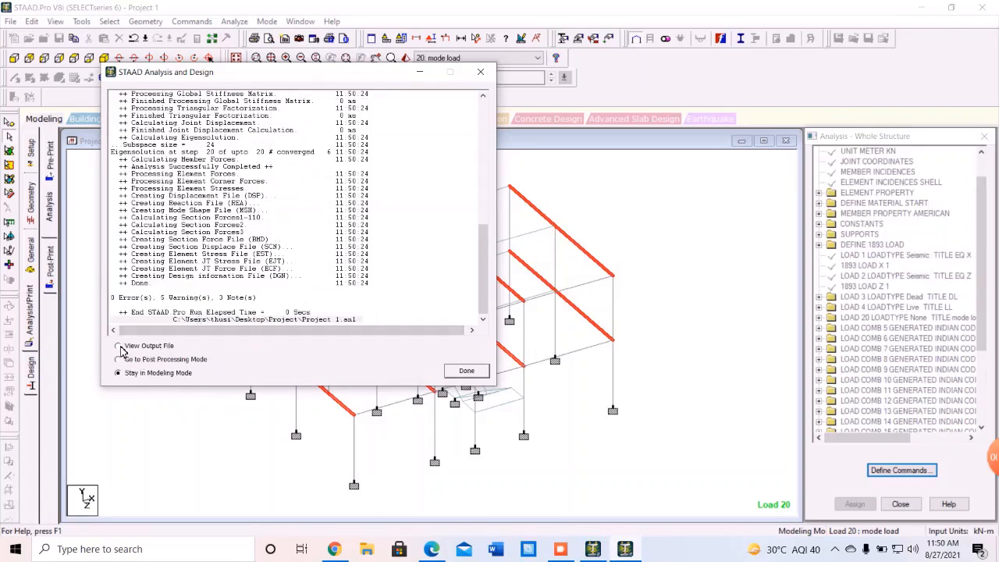
# Open the output file and go to load case 20's eigensolution frequencies for modes 1–6.
pyautogui.click(119, 347)
pyautogui.click(466, 371)
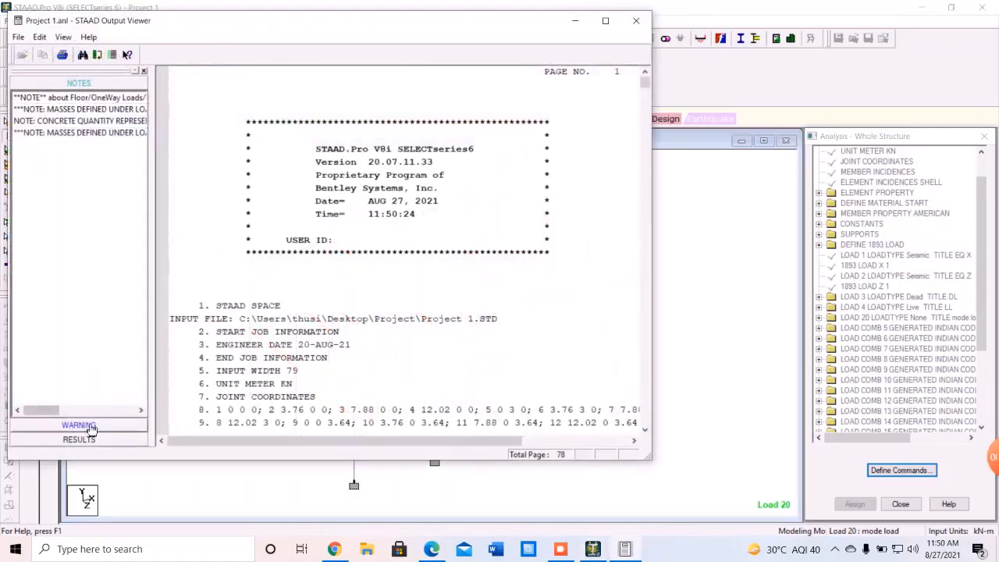
pyautogui.click(93, 442)
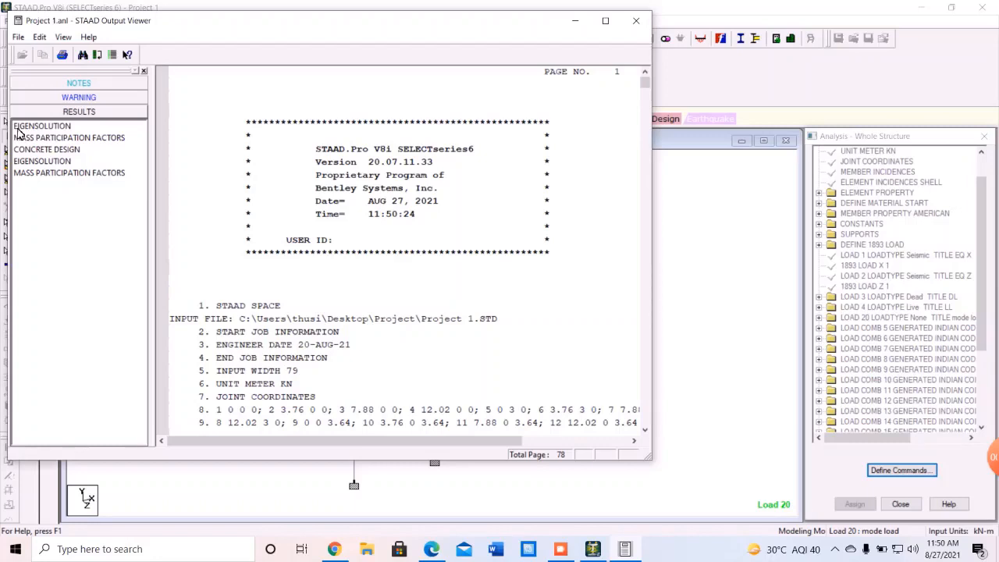
pyautogui.click(22, 128)
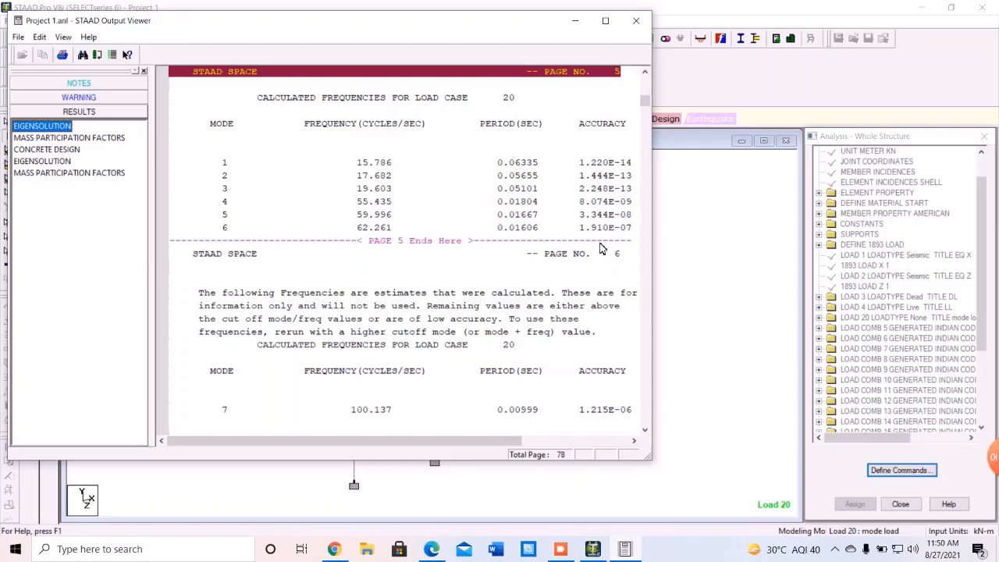
# Review modal weights and mass participation (99.964% in X and Z), then close the viewer.
pyautogui.scroll(-2, 435, 312)
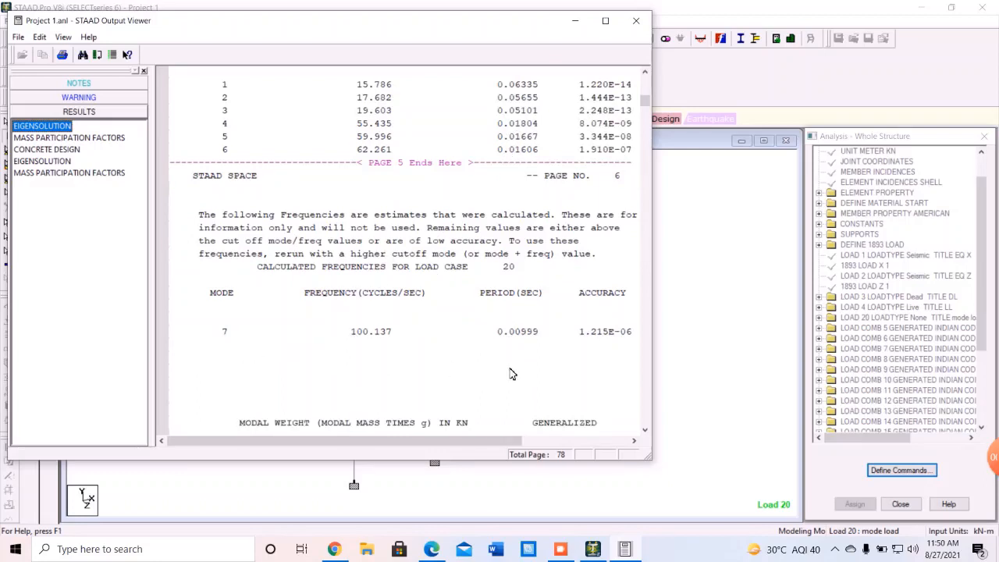
pyautogui.scroll(-2, 265, 334)
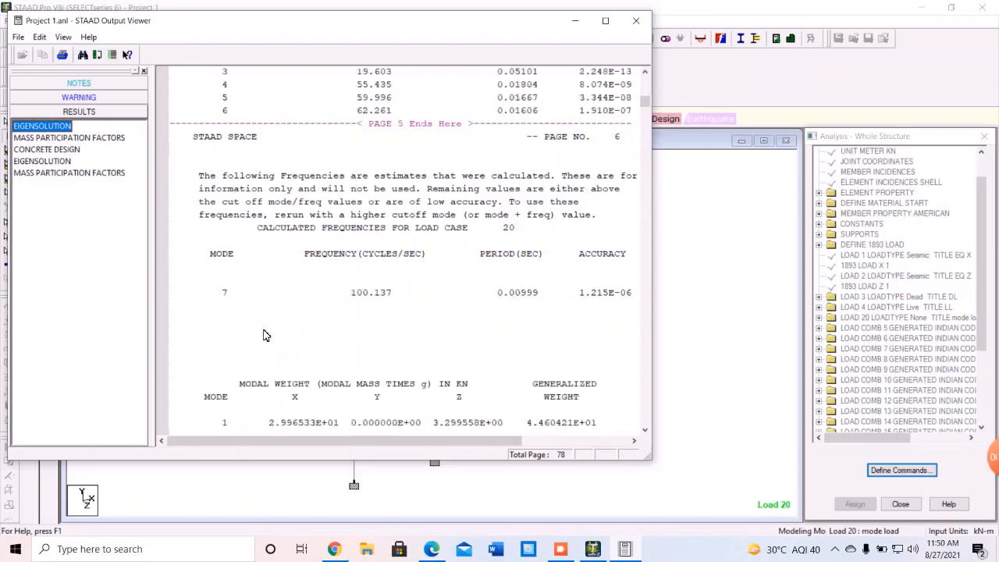
pyautogui.scroll(-1, 264, 334)
pyautogui.scroll(6, 264, 334)
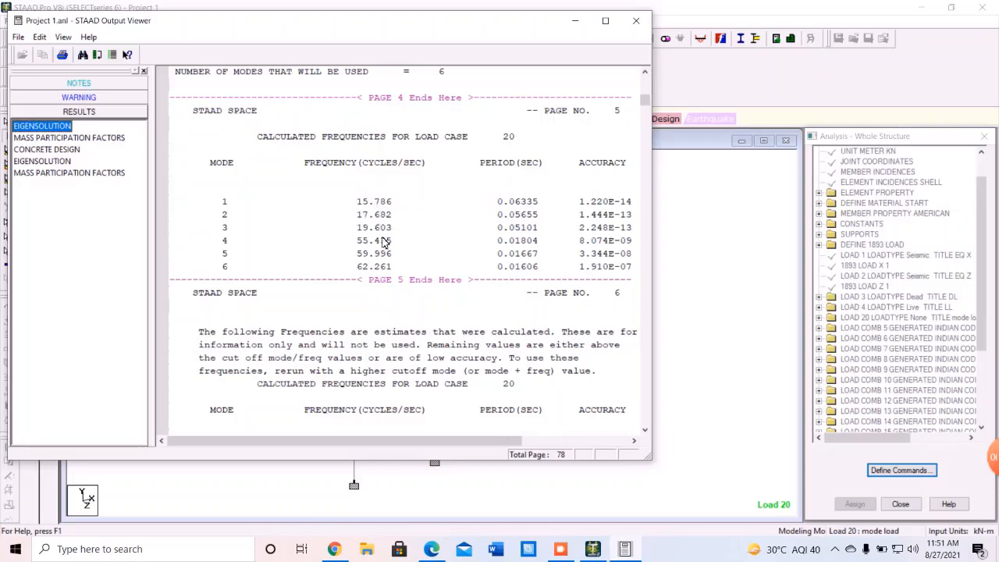
pyautogui.scroll(-7, 392, 291)
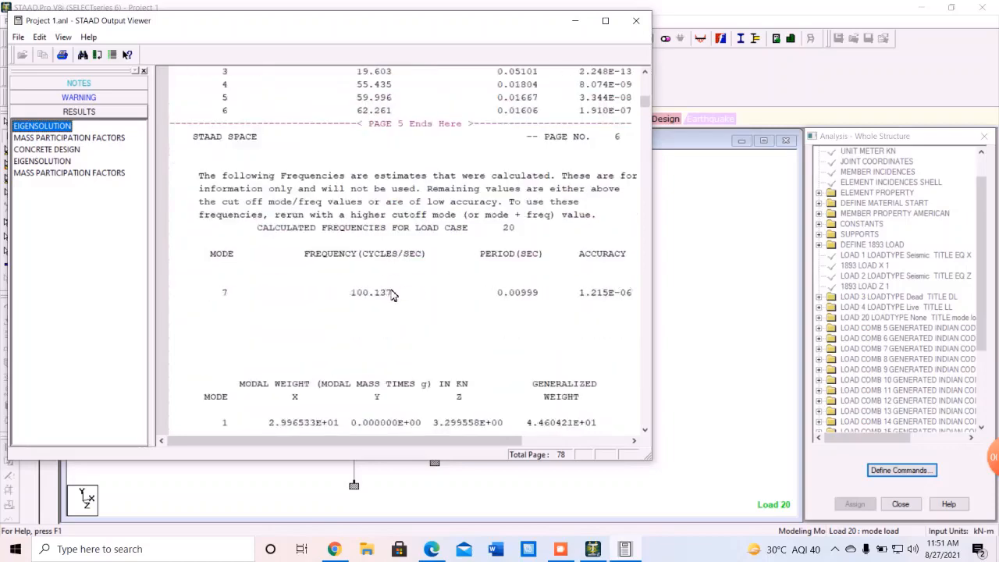
pyautogui.scroll(-4, 393, 299)
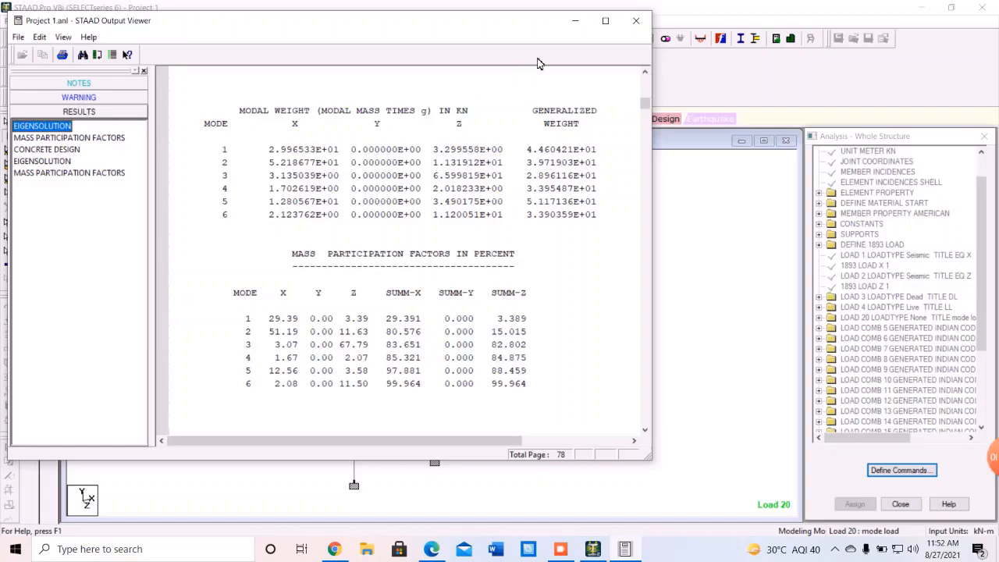
pyautogui.click(633, 22)
# Enter postprocessing with the load setup unchanged and show the Dynamics frequency, mass participation and Mode Shape 1 results.
pyautogui.click(279, 121)
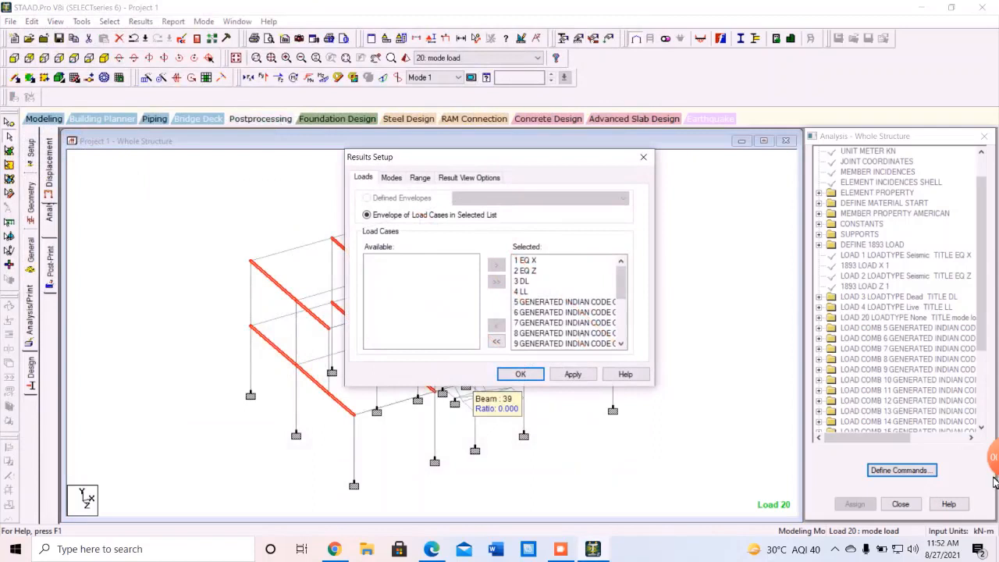
pyautogui.click(643, 157)
pyautogui.click(31, 390)
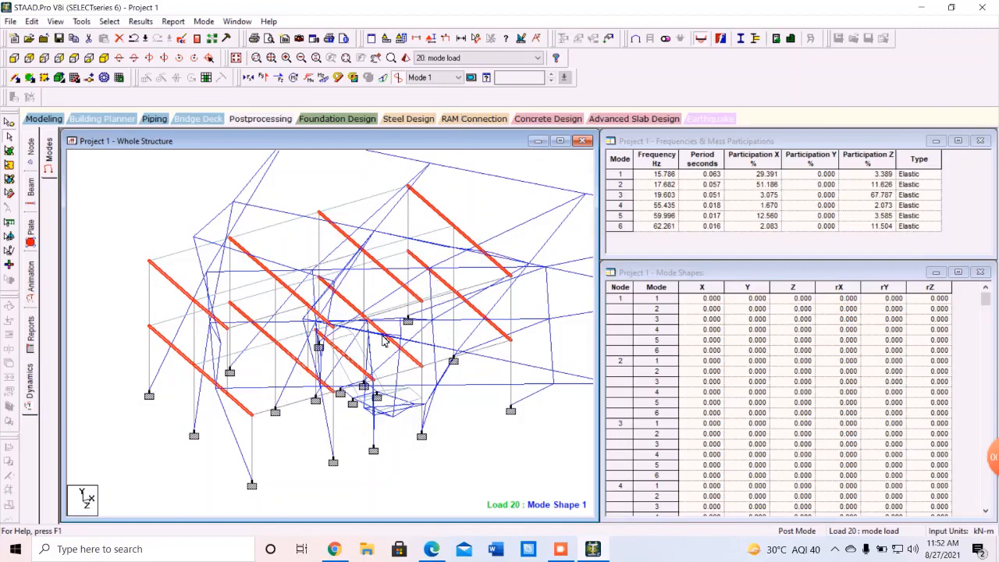
pyautogui.click(434, 36)
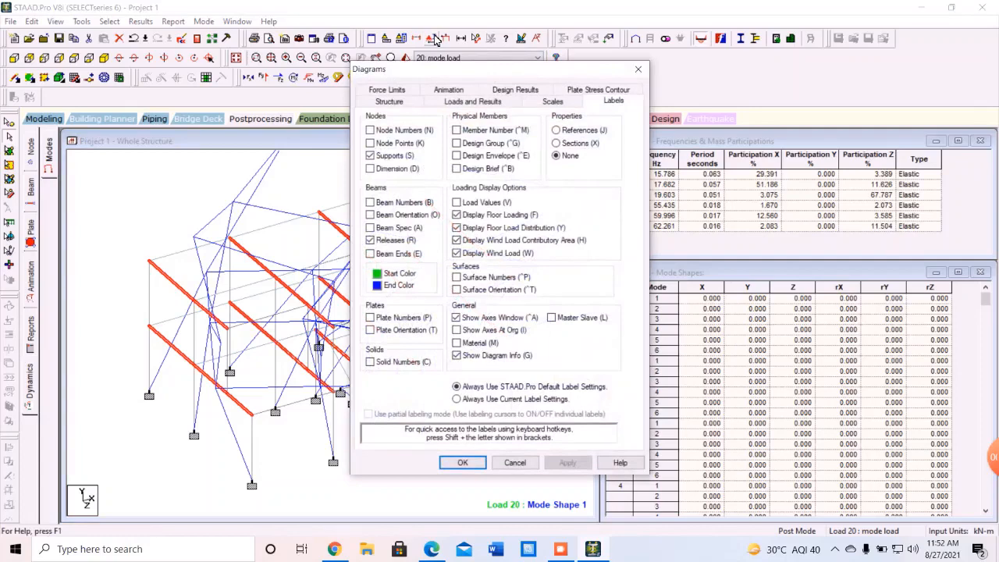
# Set the Mode Shape scale to 1 in the Diagrams Scales settings.
pyautogui.click(560, 102)
pyautogui.click(429, 348)
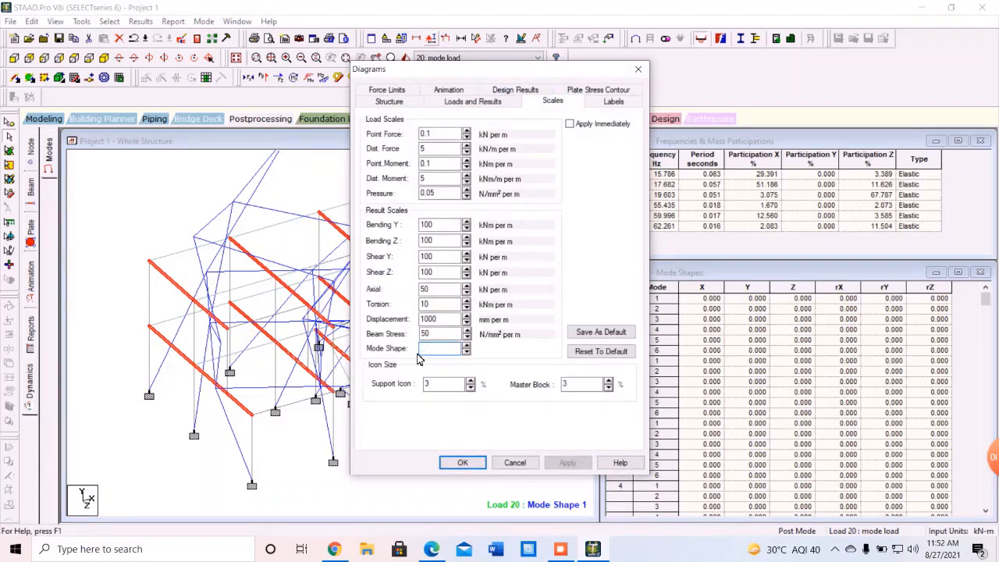
pyautogui.write('1')
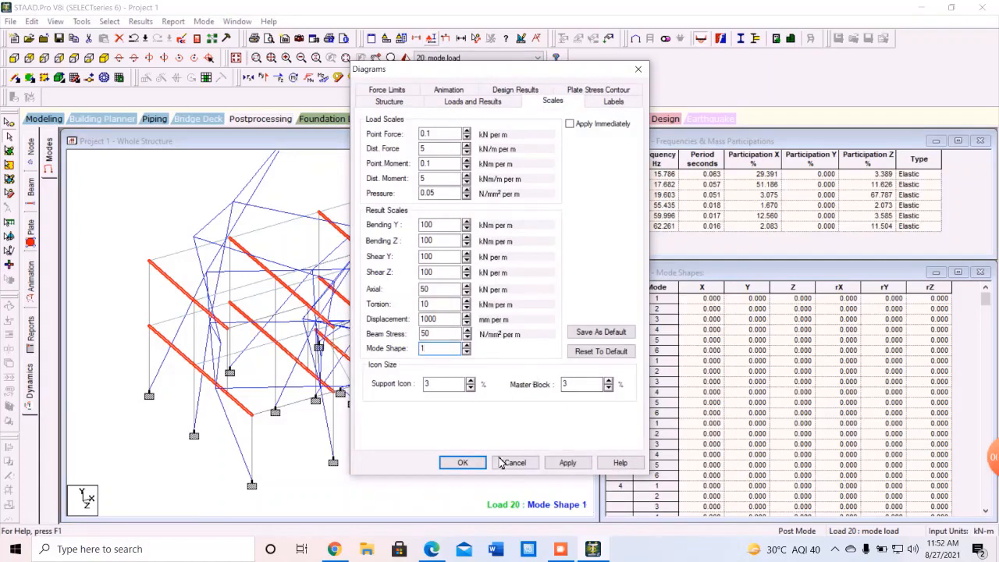
pyautogui.click(463, 462)
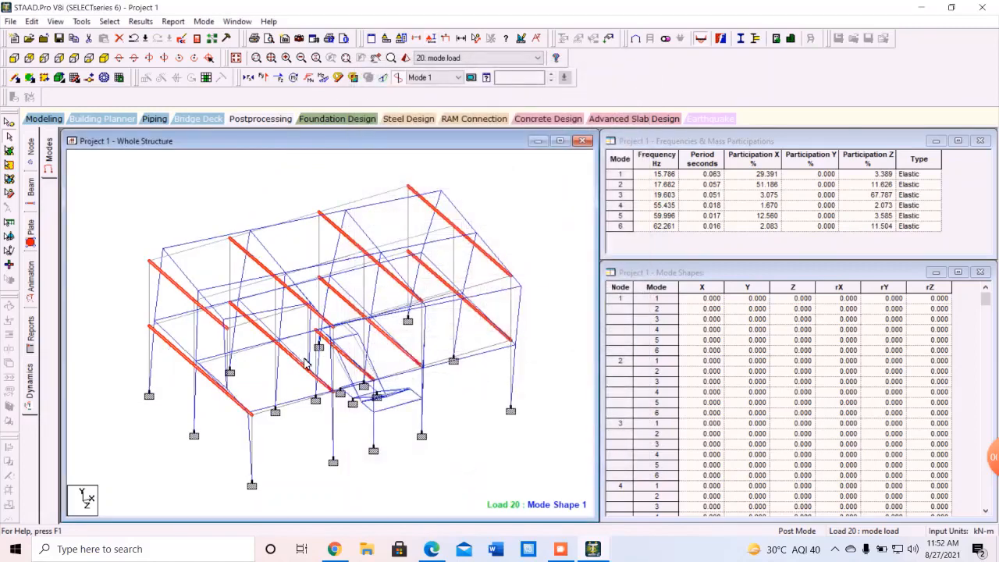
# Show Mode Shape 2, then Mode Shape 3 of load 20, and bring up the animation settings.
pyautogui.click(429, 78)
pyautogui.click(433, 98)
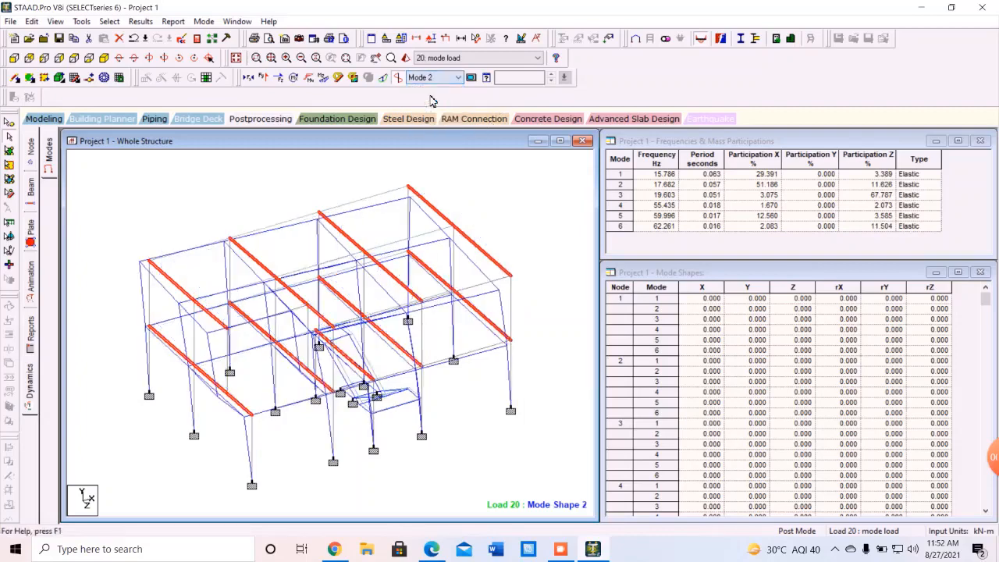
pyautogui.click(433, 78)
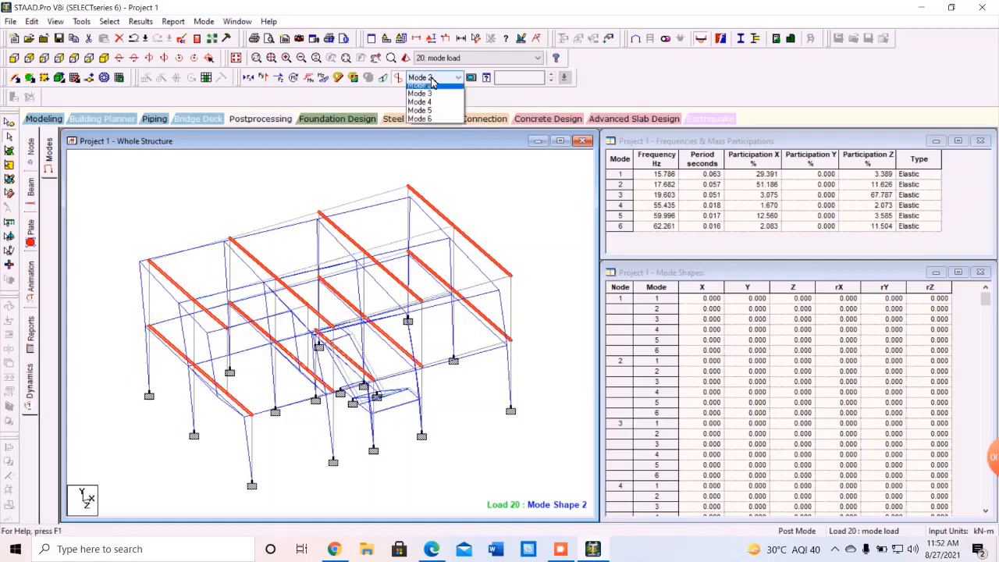
pyautogui.click(434, 106)
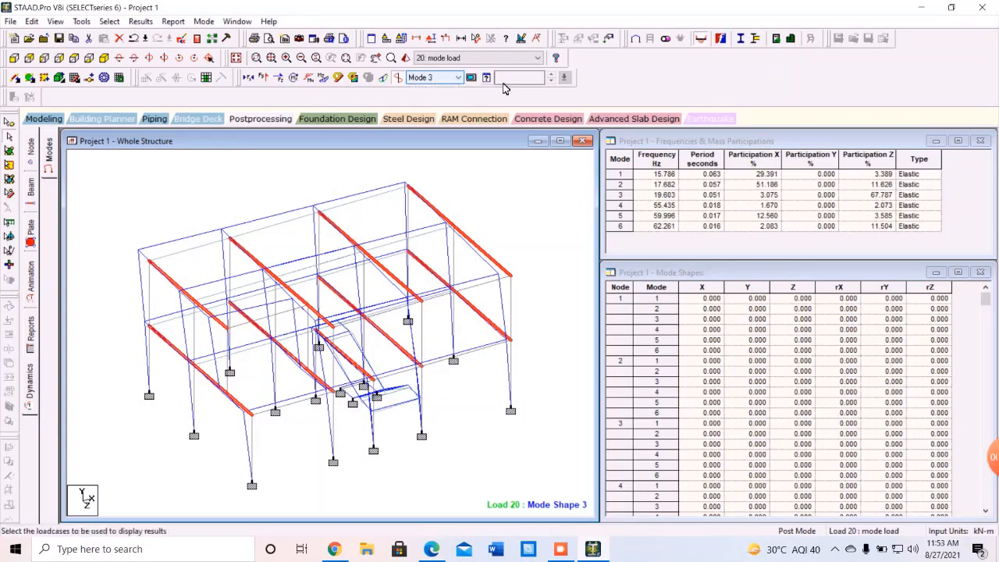
pyautogui.click(472, 79)
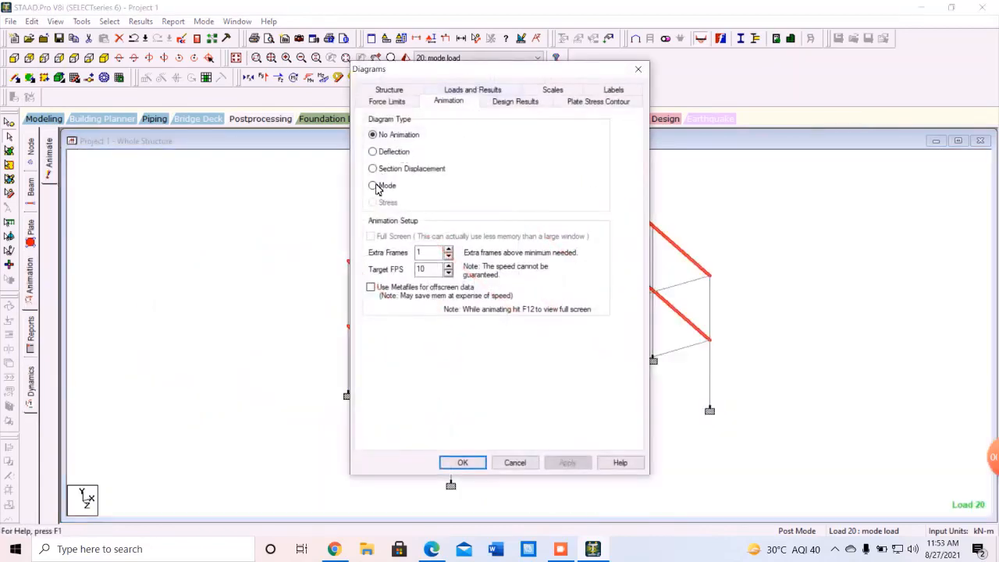
# Animate the mode shape with 45 extra frames at 75 FPS, then return to the displacement view.
pyautogui.click(373, 185)
pyautogui.doubleClick(419, 252)
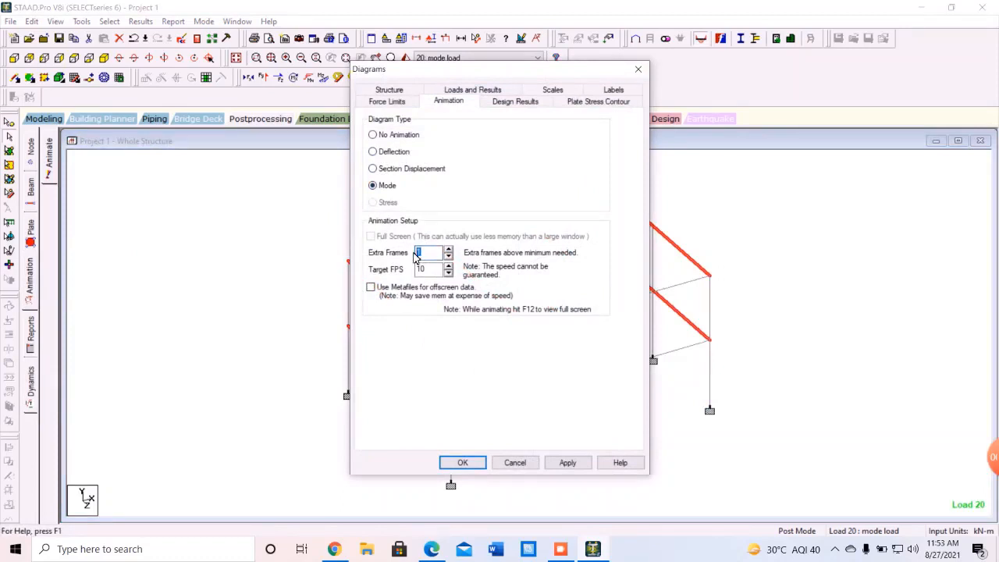
pyautogui.write('45')
pyautogui.click(434, 268)
pyautogui.write('75')
pyautogui.click(460, 463)
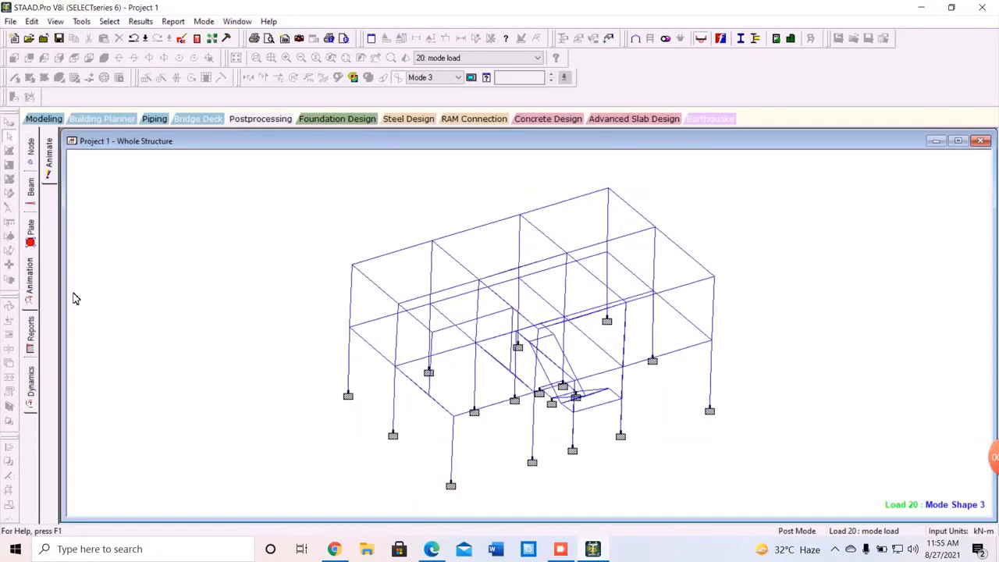
pyautogui.click(260, 118)
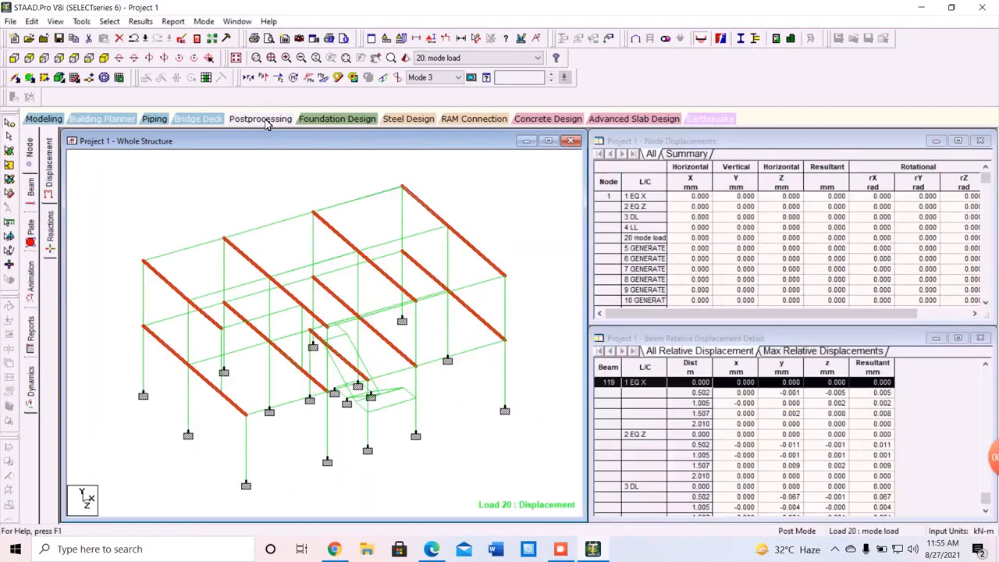
# Reapply the Mode animation for Mode Shape 3 and move the Diagrams dialog off the model.
pyautogui.click(471, 78)
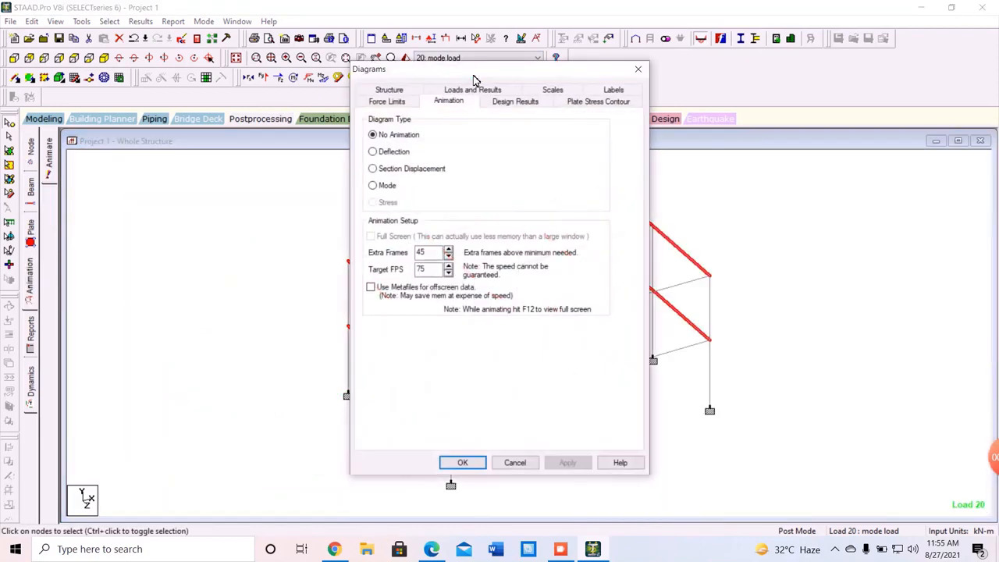
pyautogui.click(373, 186)
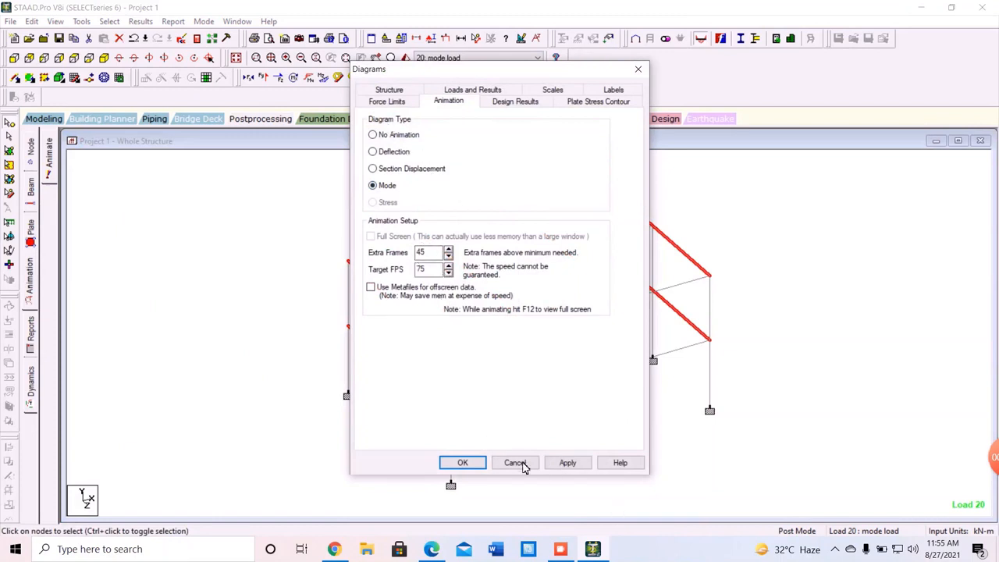
pyautogui.click(565, 463)
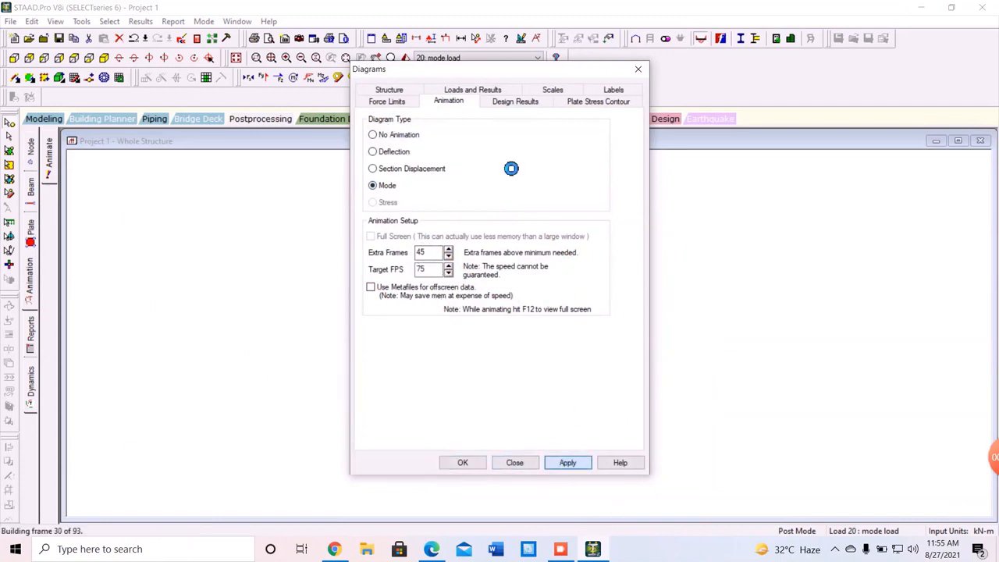
pyautogui.moveTo(472, 79); pyautogui.dragTo(158, 90)
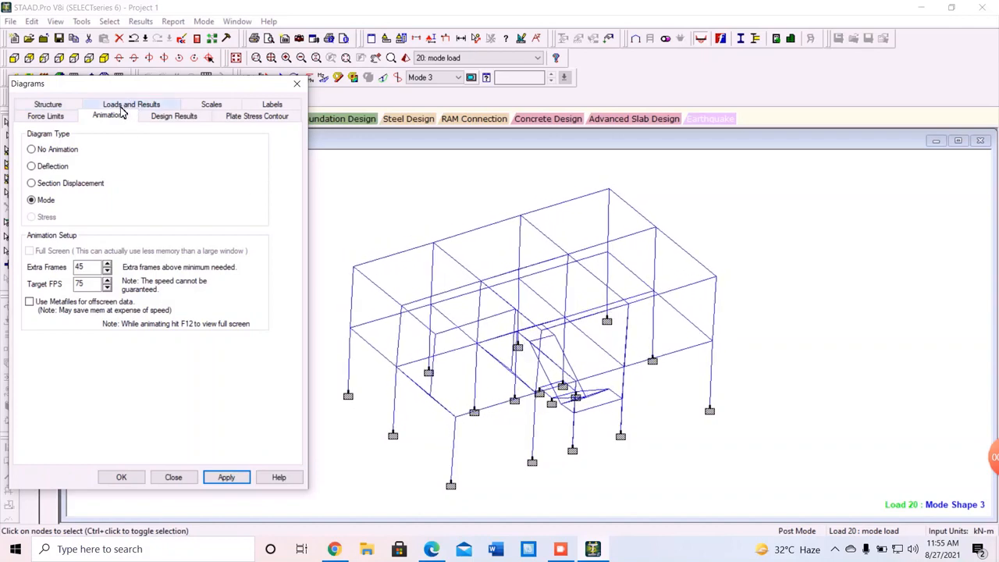
pyautogui.click(125, 104)
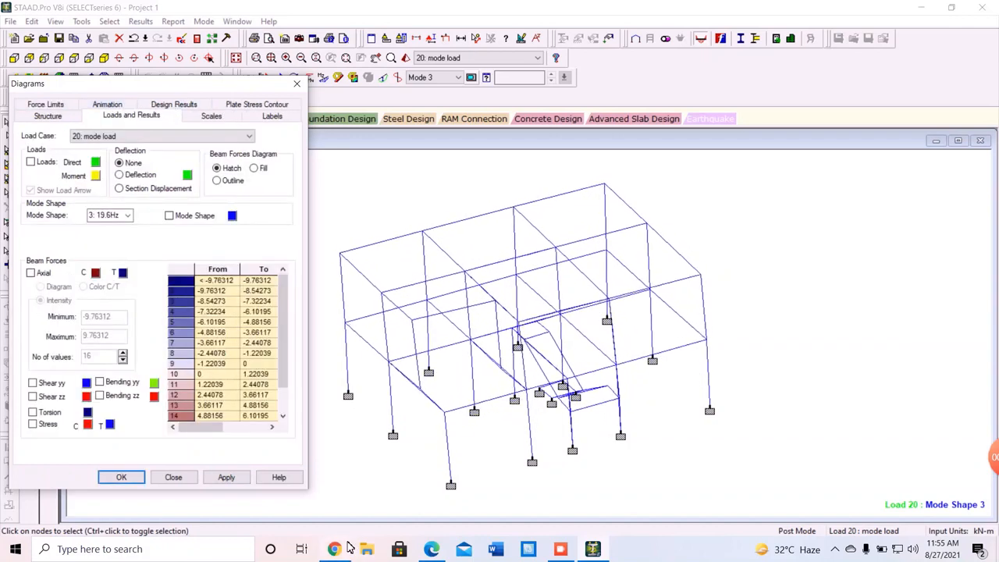
pyautogui.click(129, 215)
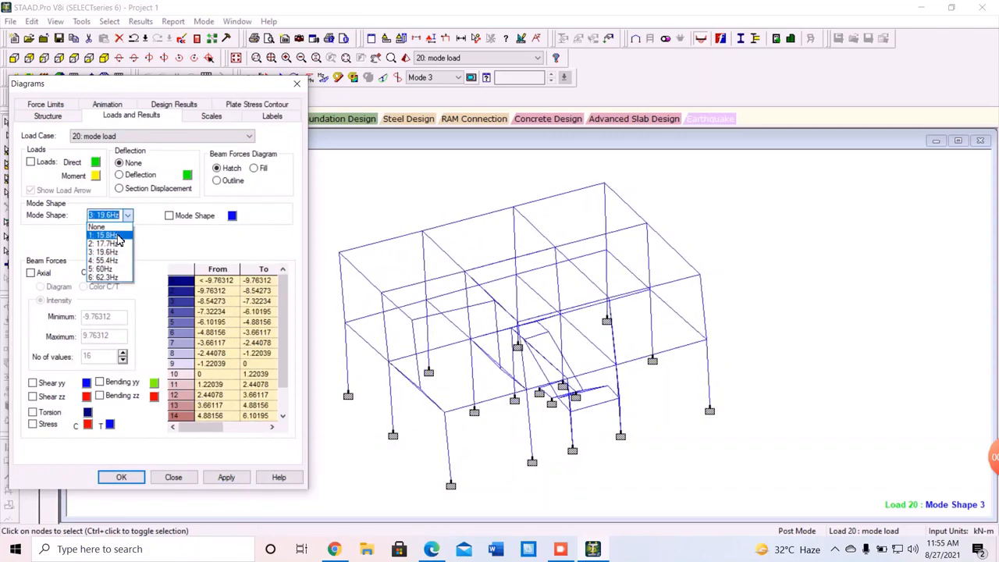
pyautogui.click(116, 236)
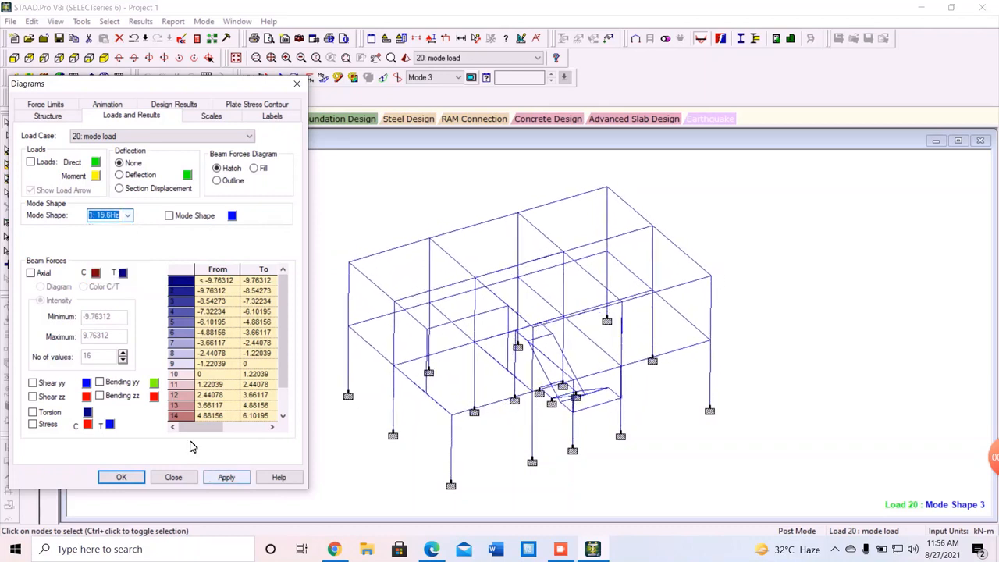
pyautogui.click(225, 477)
pyautogui.click(225, 477)
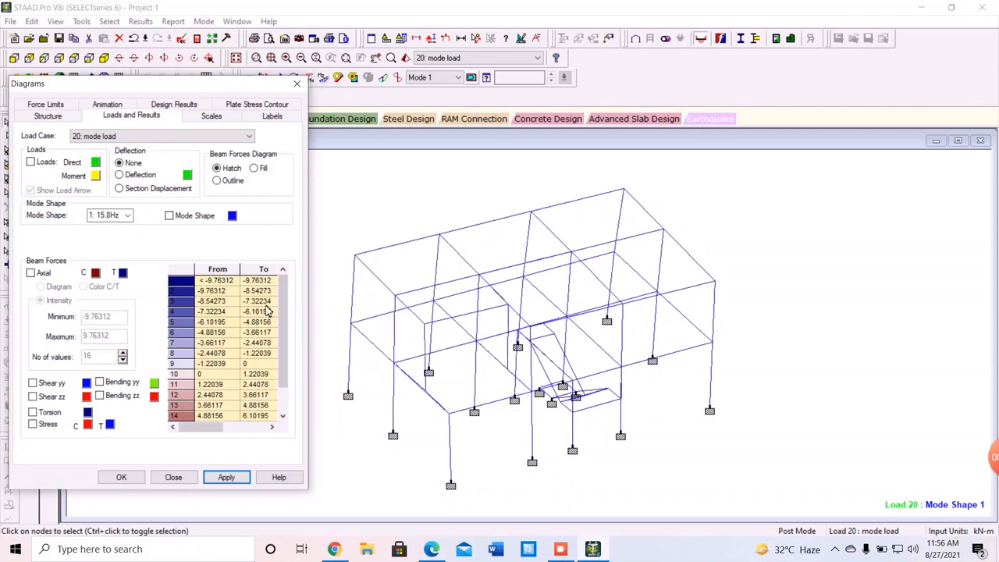
pyautogui.click(123, 215)
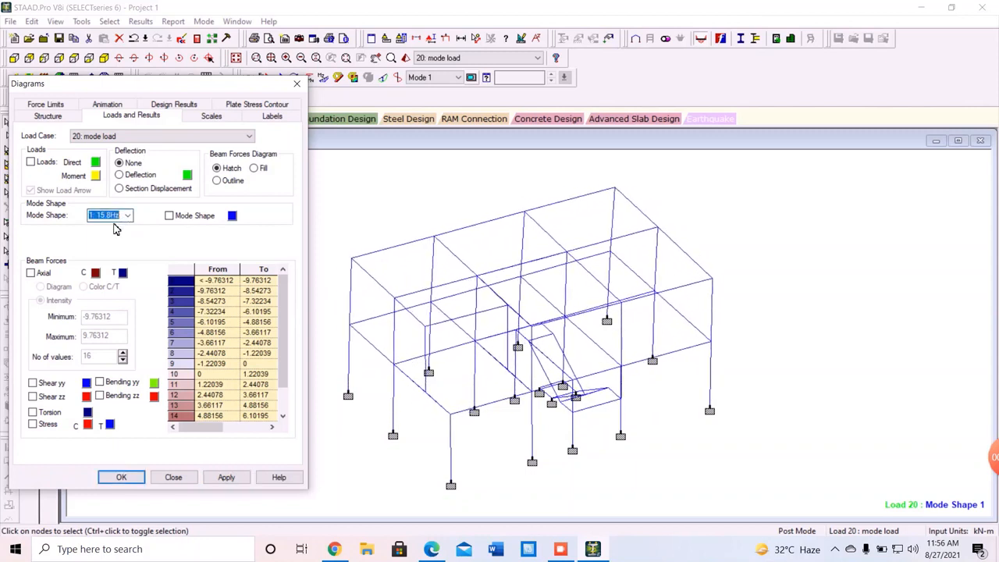
pyautogui.click(127, 215)
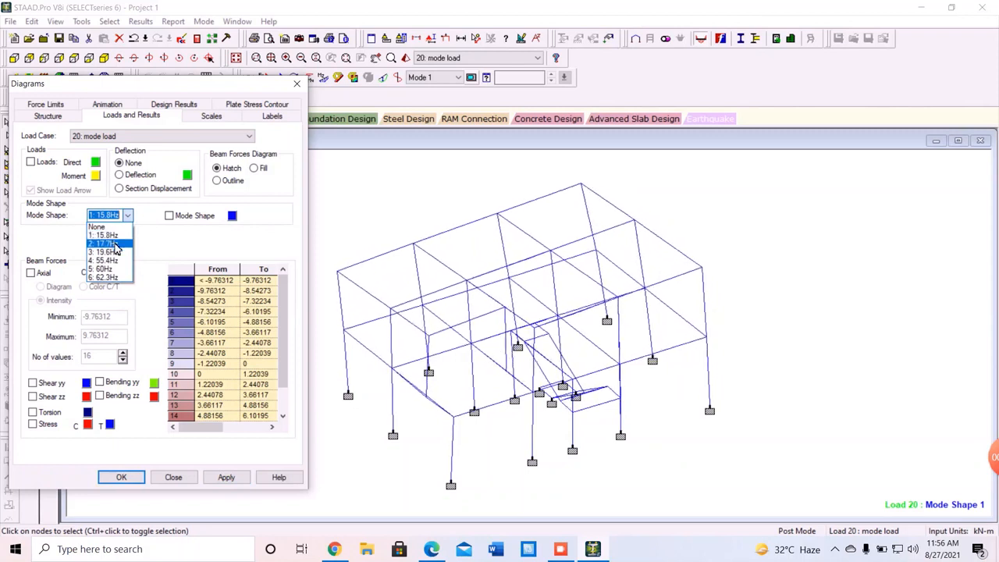
pyautogui.click(113, 244)
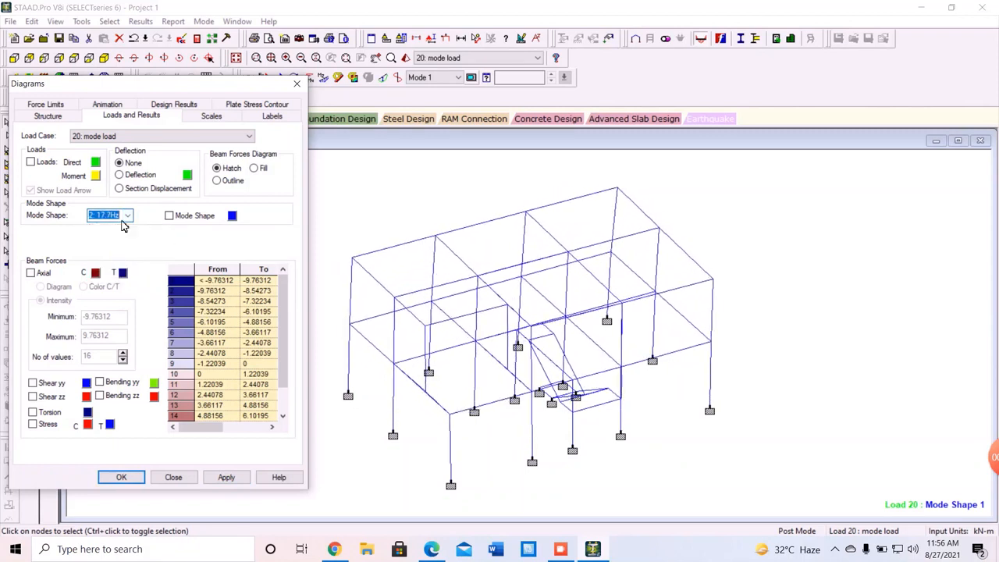
pyautogui.click(224, 478)
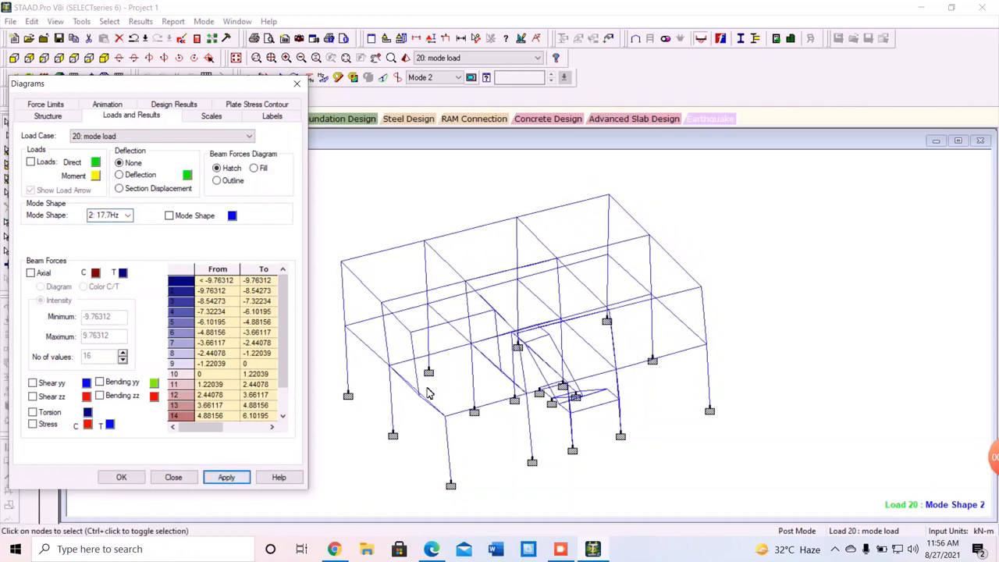
pyautogui.click(123, 215)
pyautogui.click(106, 252)
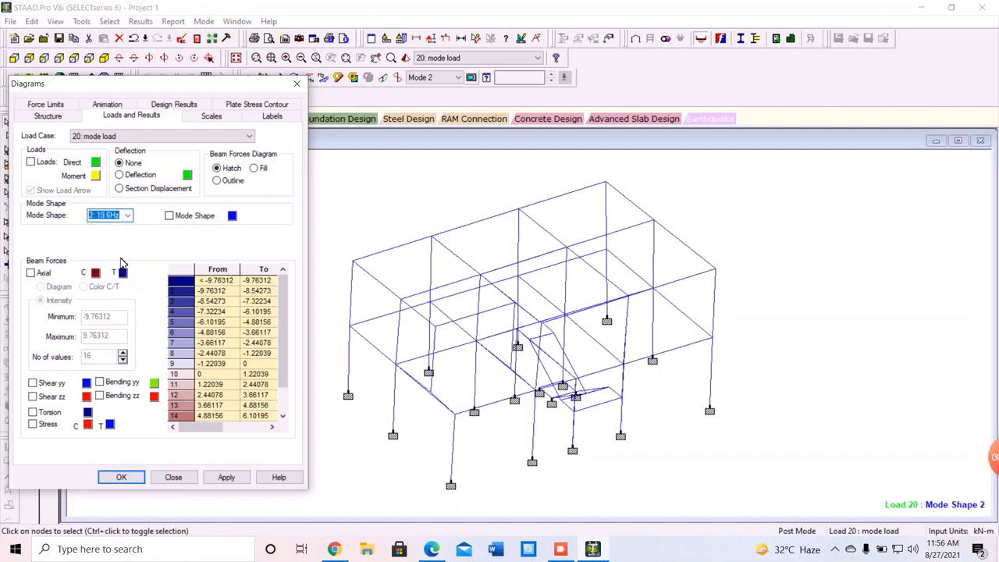
pyautogui.click(228, 478)
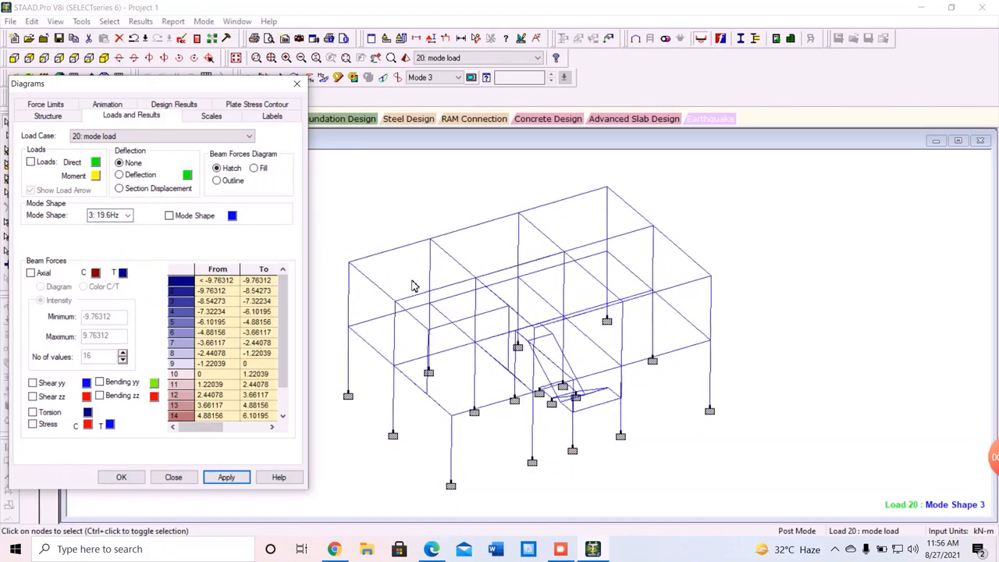
pyautogui.click(124, 215)
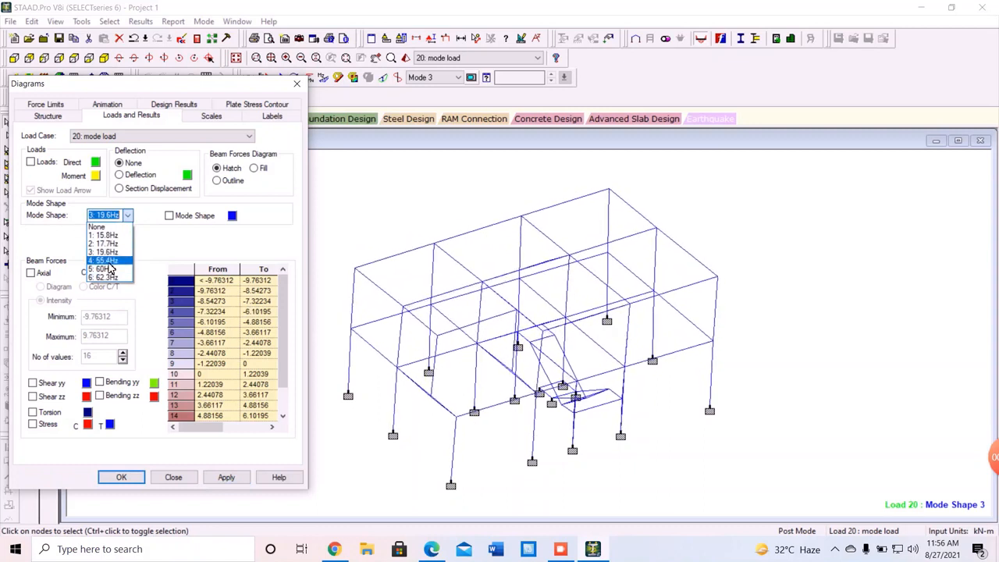
# Display mode shape 4 (55.4Hz), then mode shape 5 (60Hz) on the frame.
pyautogui.click(105, 260)
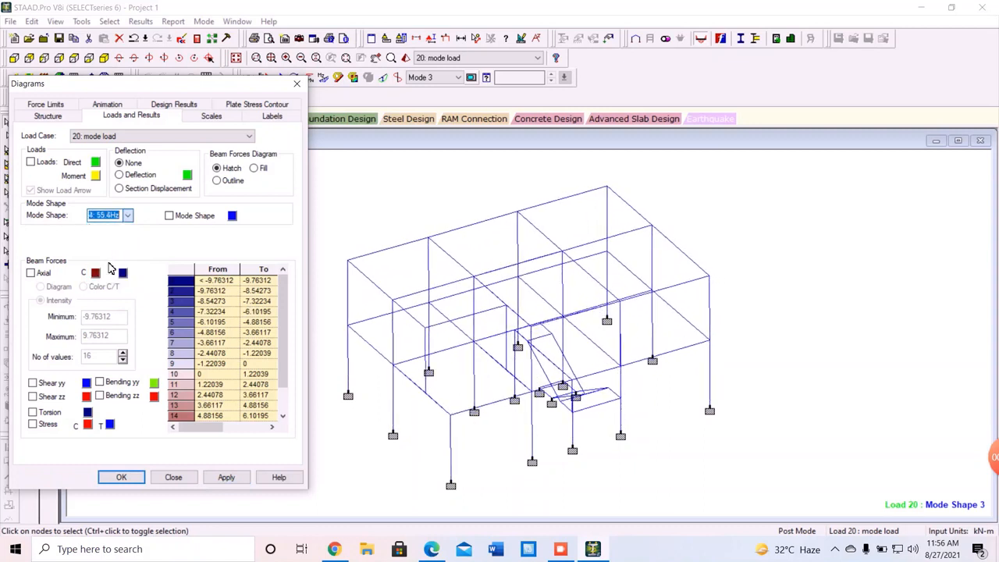
pyautogui.click(230, 477)
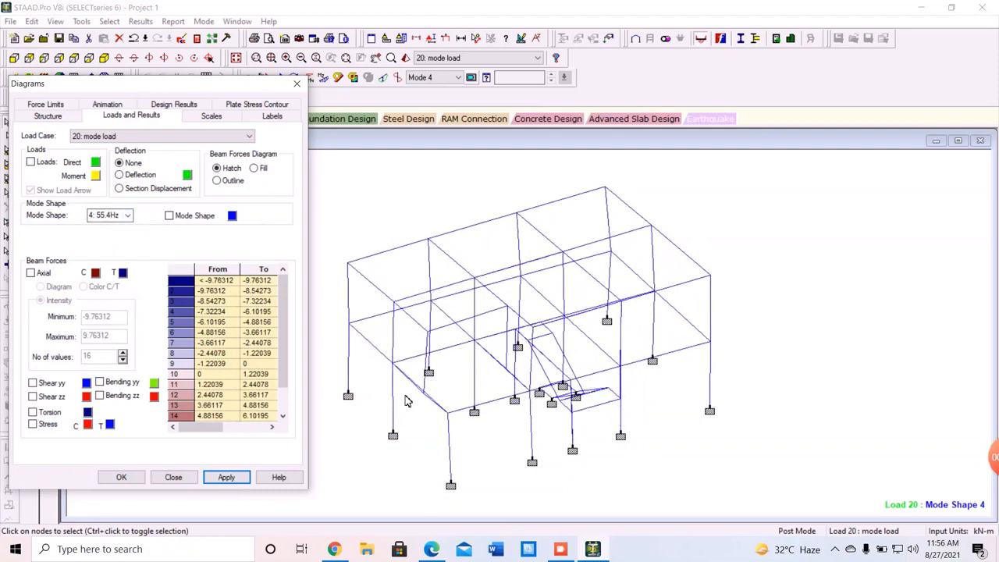
pyautogui.click(125, 215)
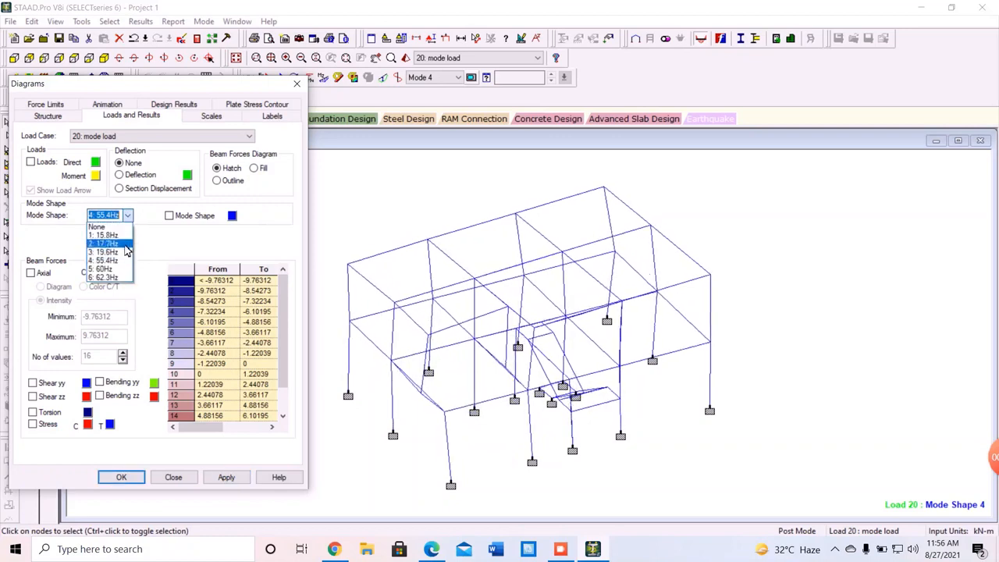
pyautogui.click(119, 270)
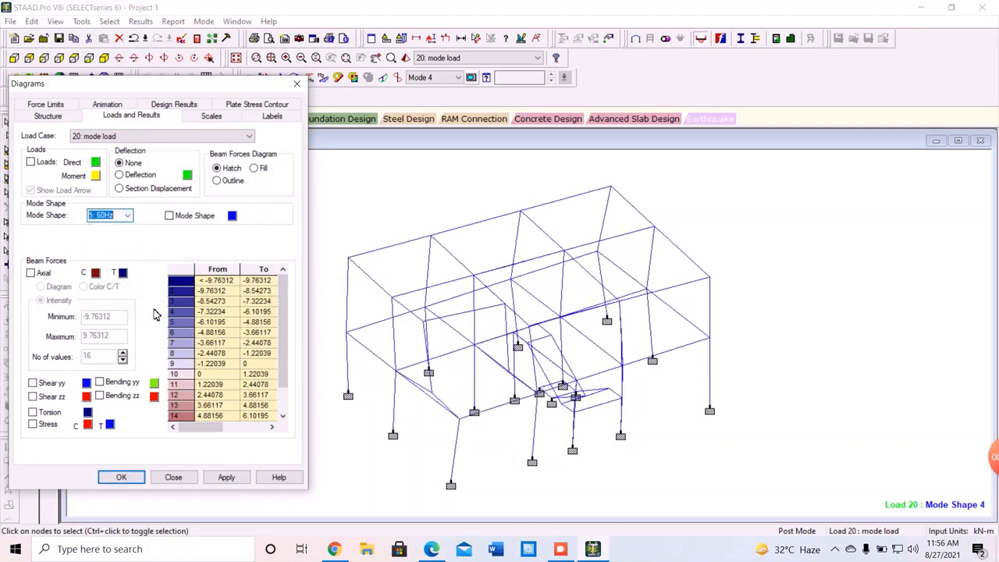
pyautogui.click(224, 479)
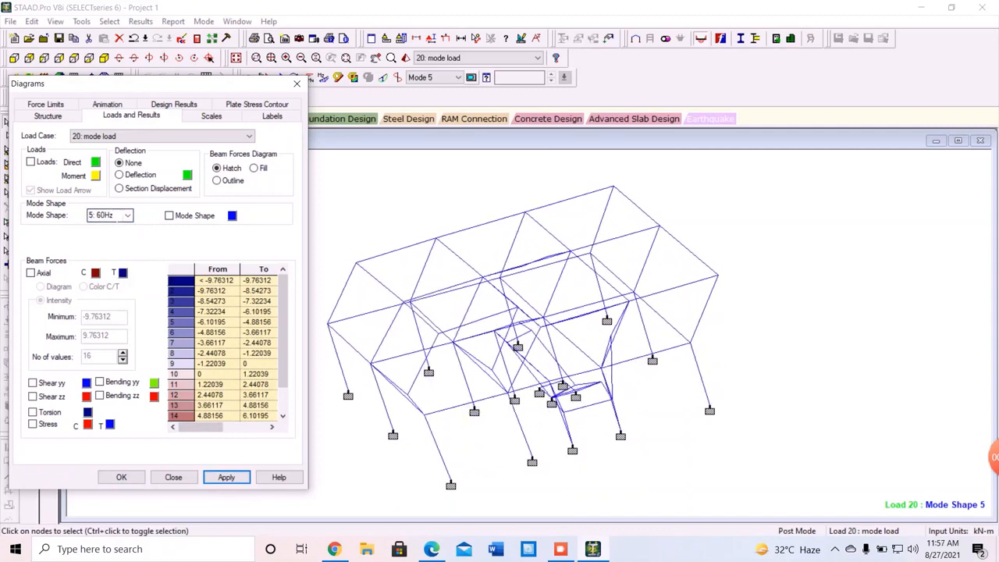
# Animate mode shape 6 (62.3Hz) on the frame and close the Diagrams dialog.
pyautogui.click(129, 216)
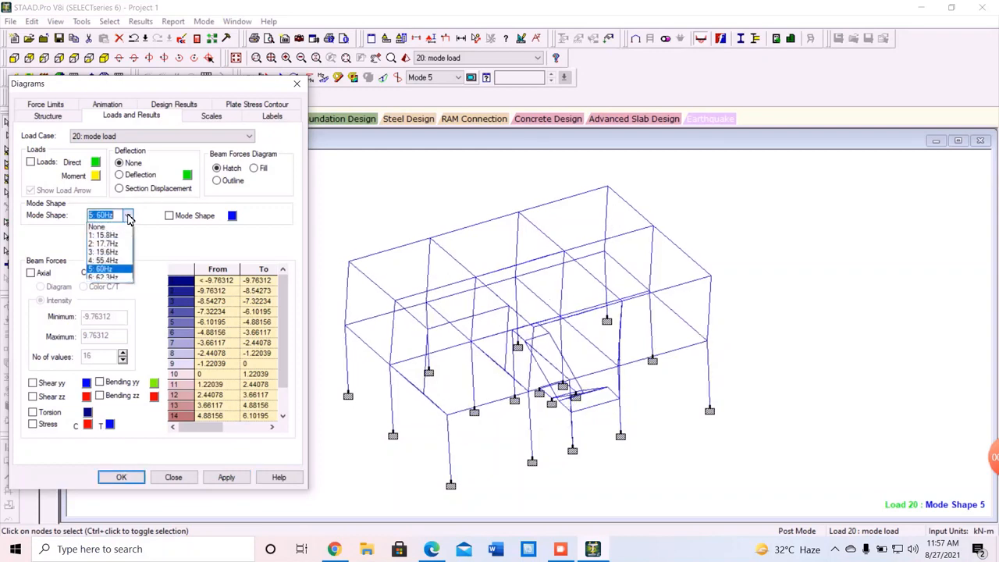
pyautogui.click(109, 278)
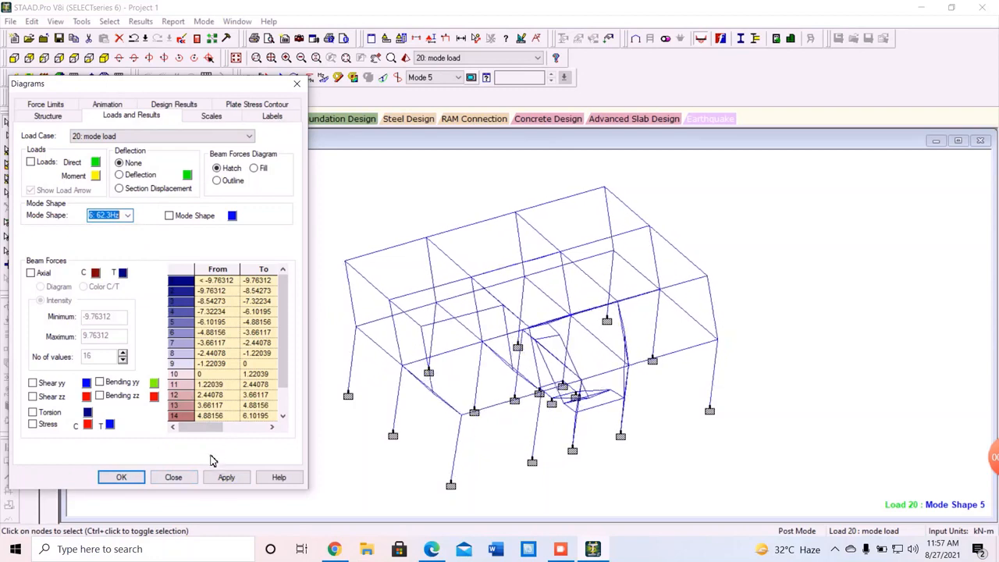
pyautogui.click(225, 476)
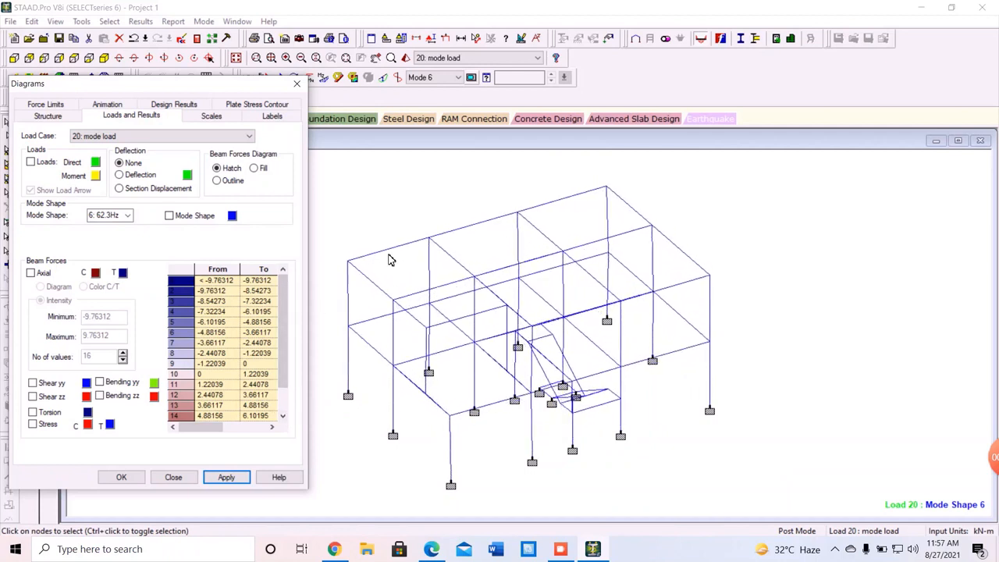
pyautogui.click(224, 478)
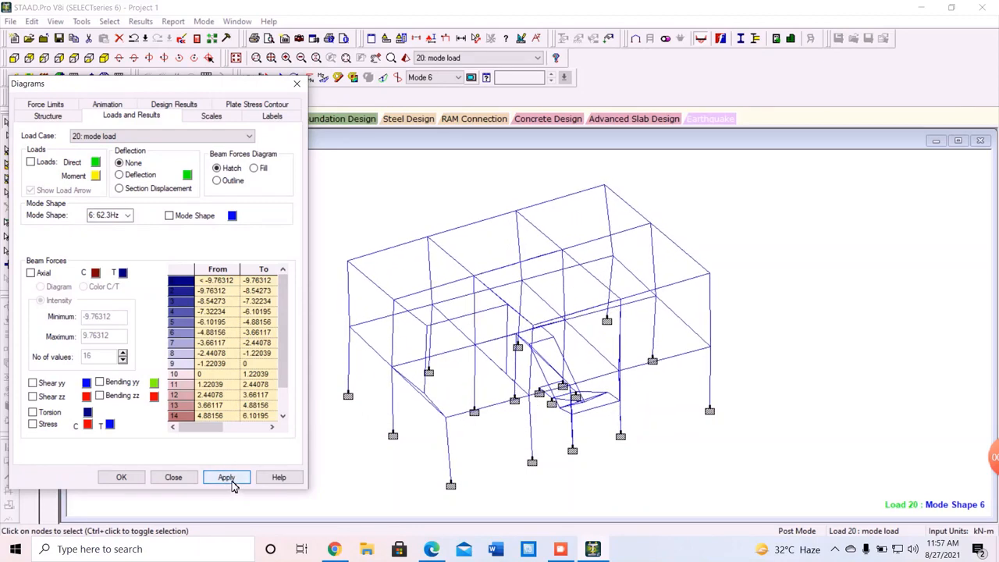
pyautogui.click(173, 477)
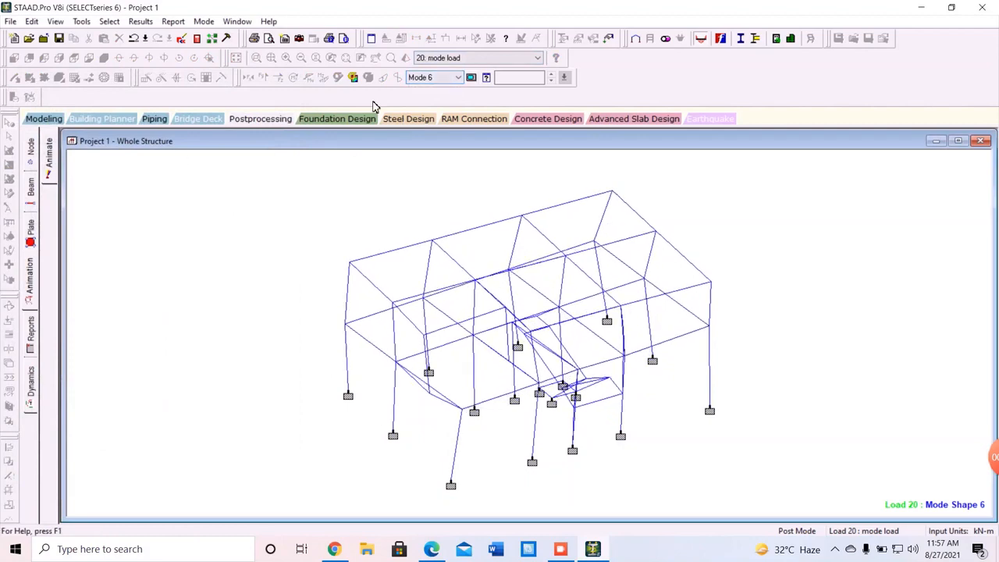
# Return to the displacement results page and make Mode 1 the active mode.
pyautogui.click(261, 118)
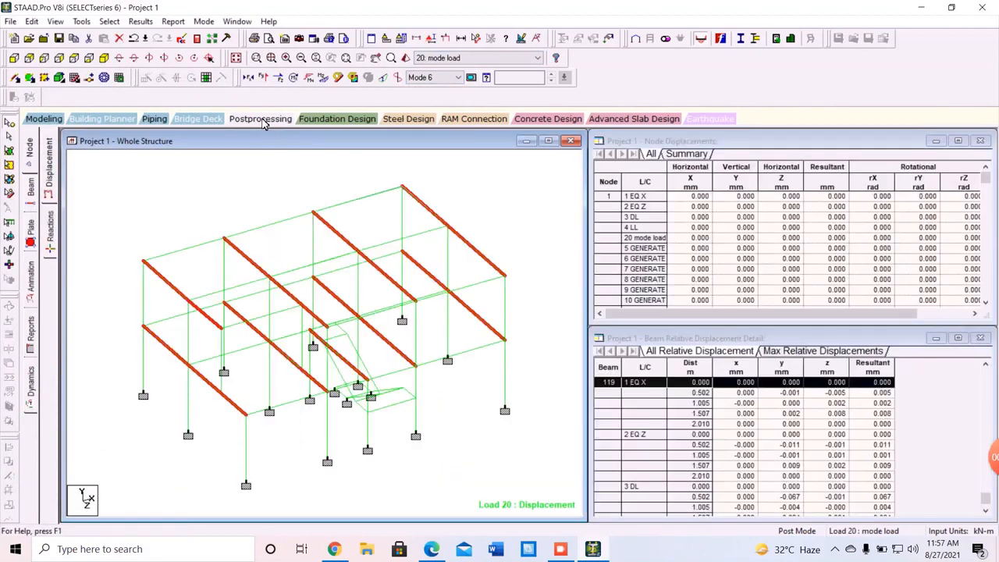
pyautogui.click(430, 78)
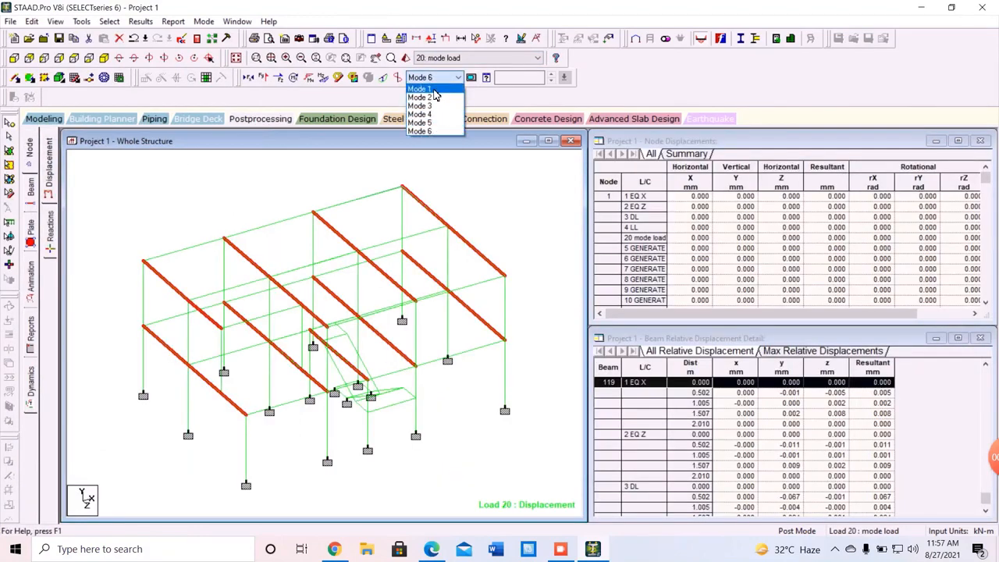
pyautogui.click(434, 90)
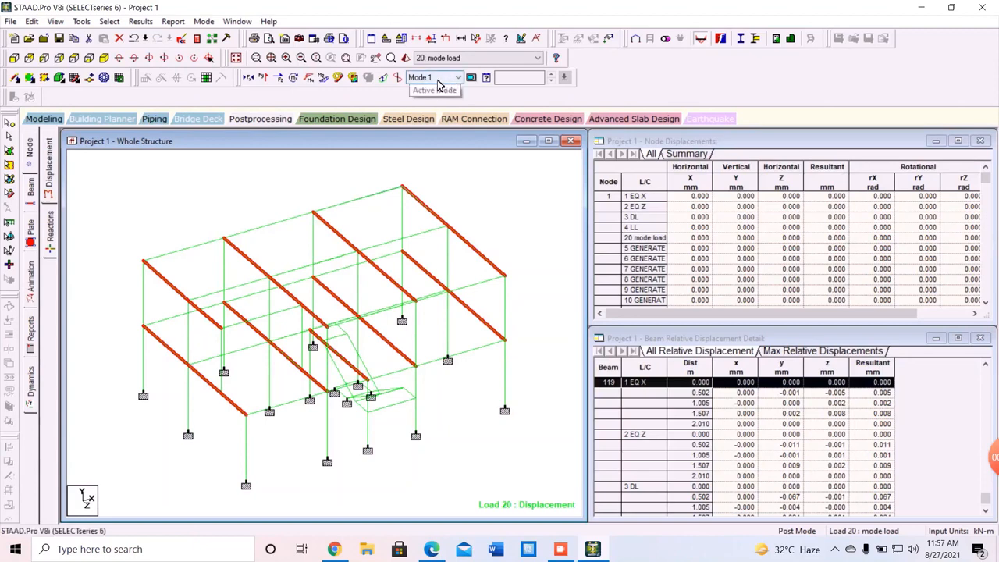